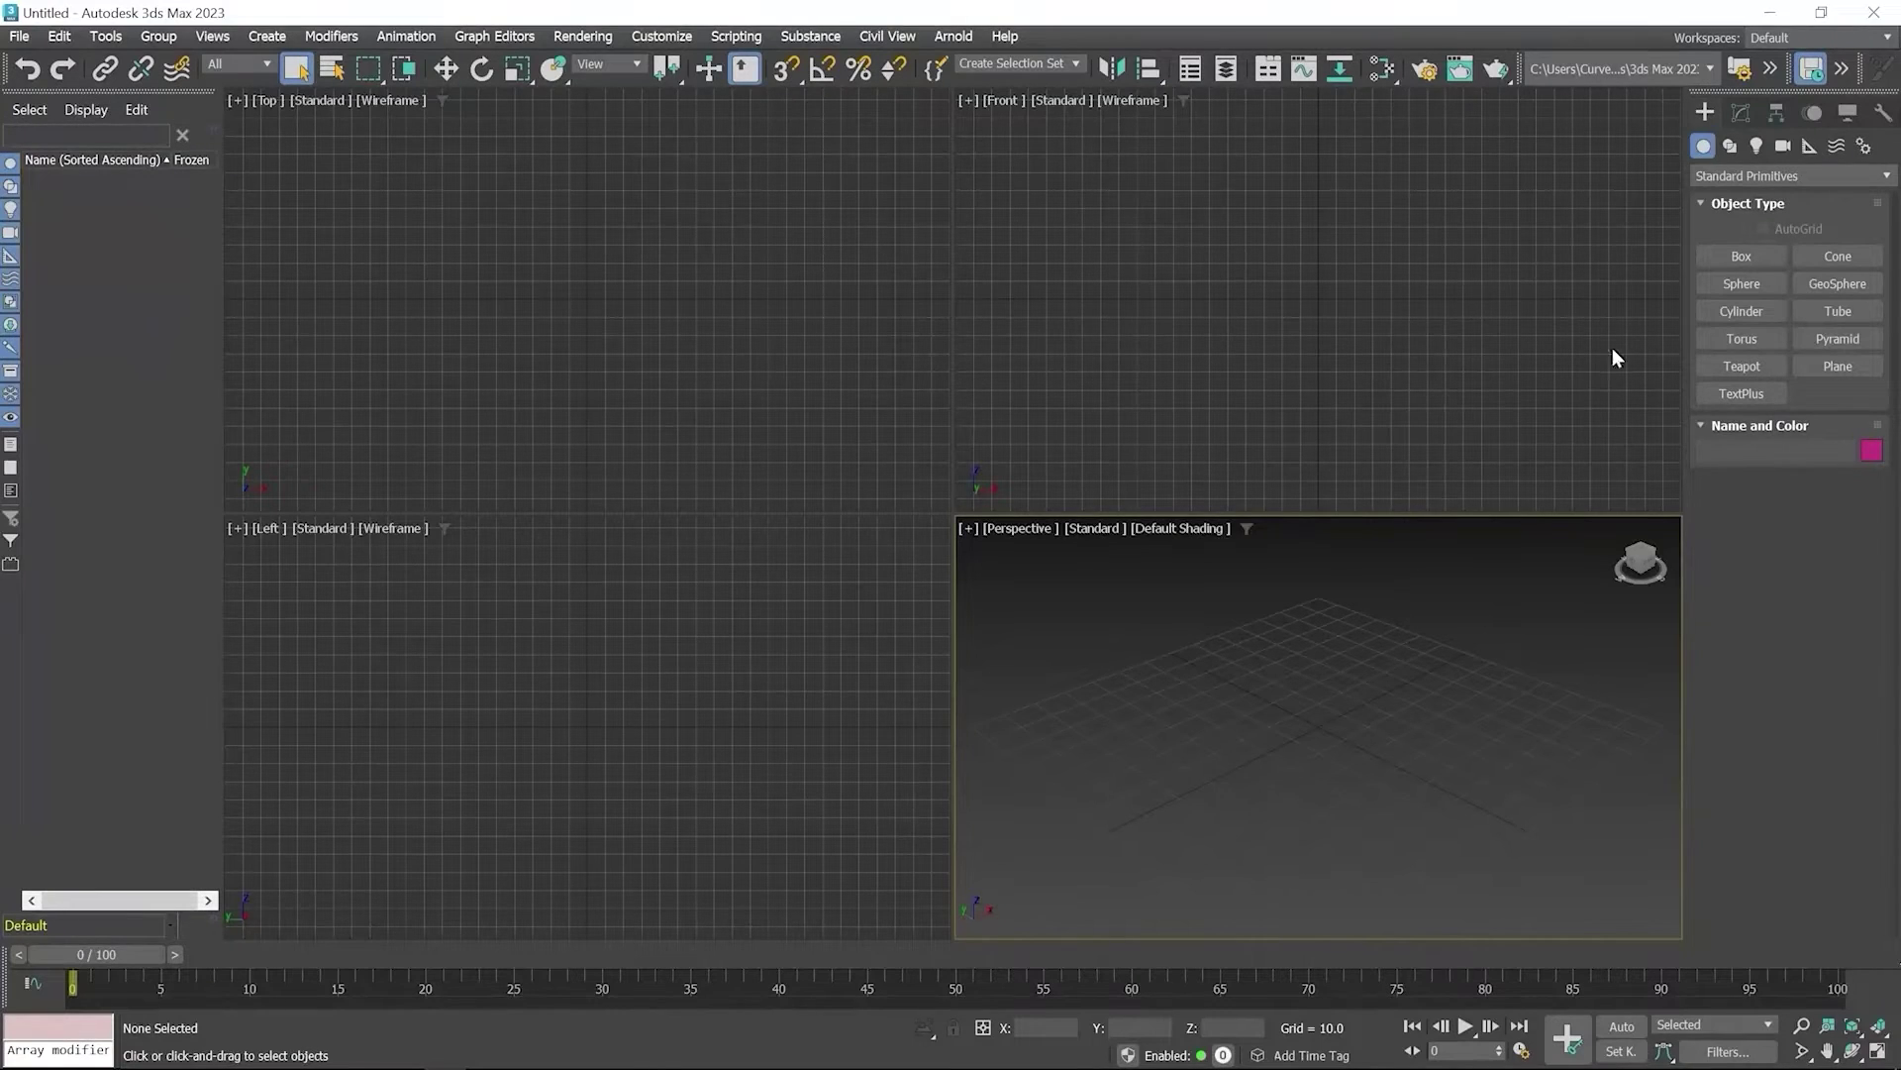
Step: Create Sphere001 and then Cylinder001 beside it in the Perspective viewport
left_click(1741, 283)
left_click_drag(1147, 753, 1416, 693)
left_click(1741, 311)
left_click(1506, 624)
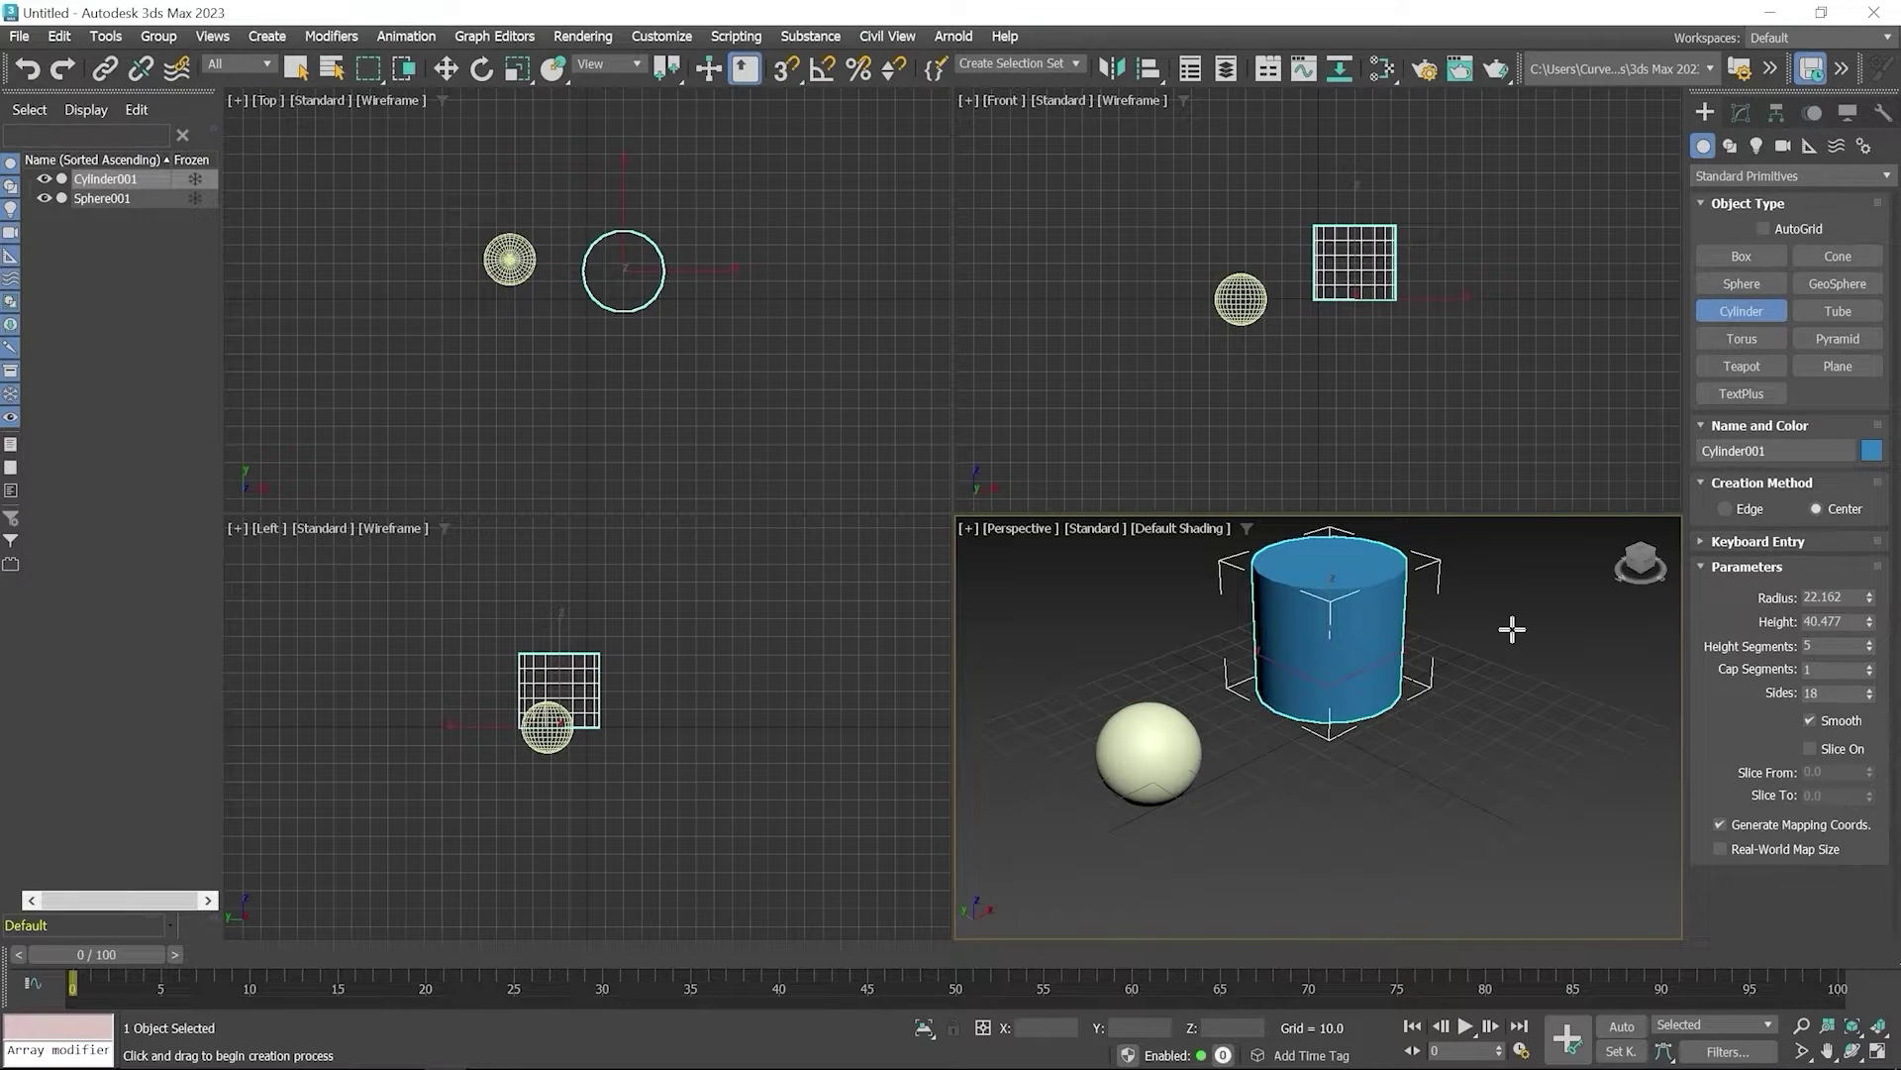
right_click(1512, 627)
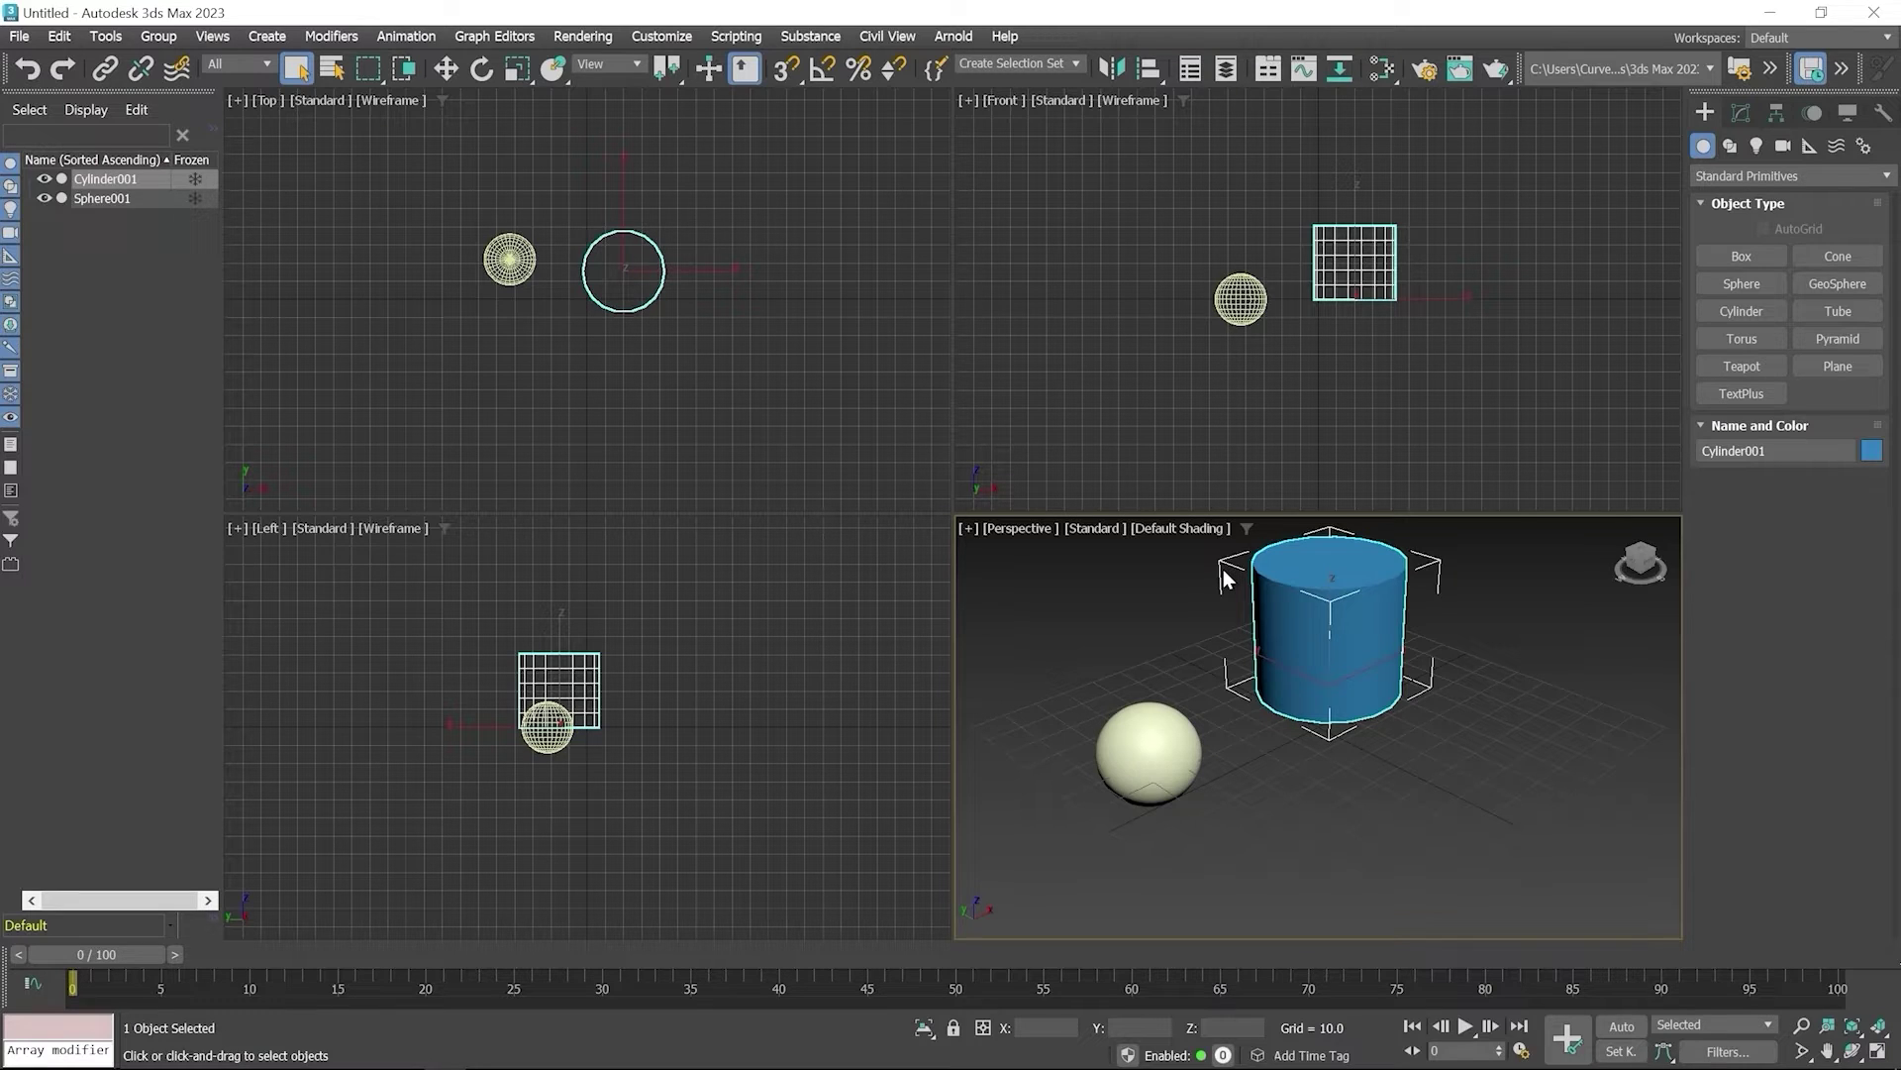
Step: Select Cylinder001 and turn its selection brackets off with Shift+J
left_click(1149, 590)
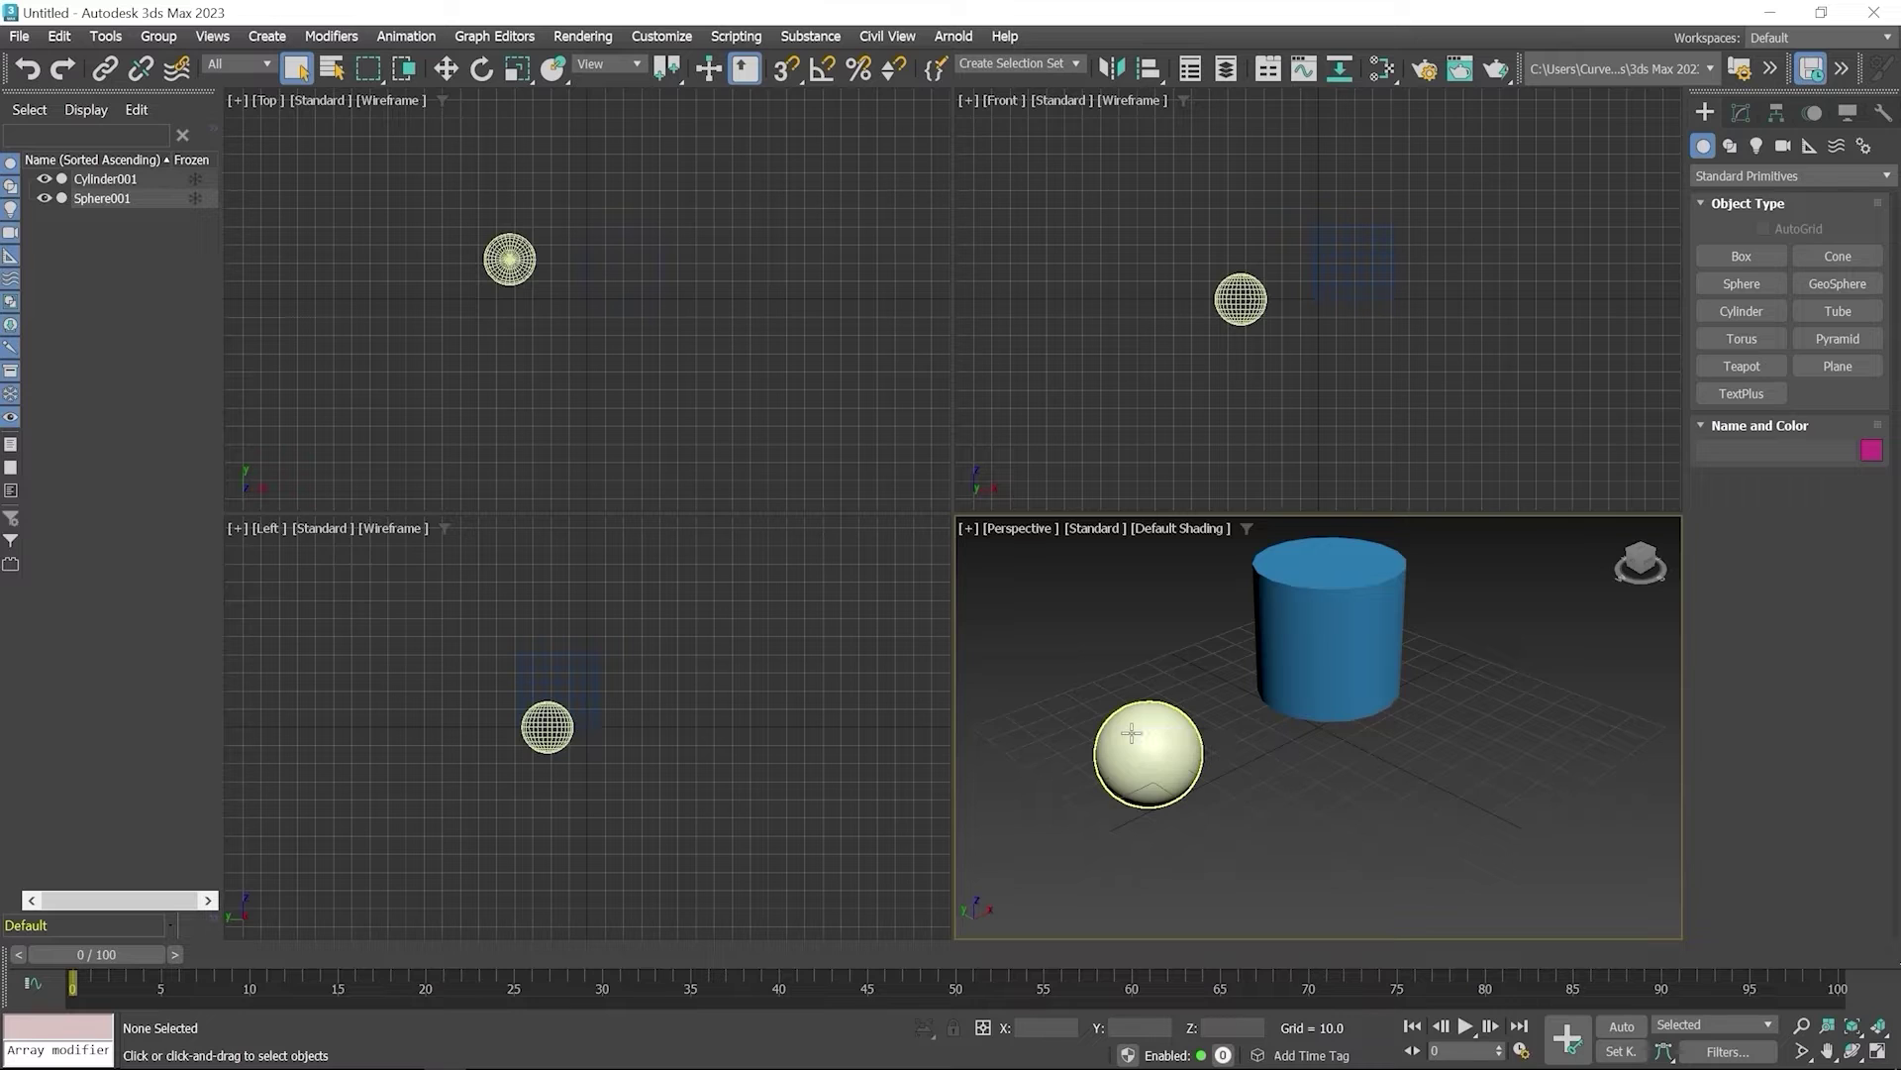
left_click(1277, 630)
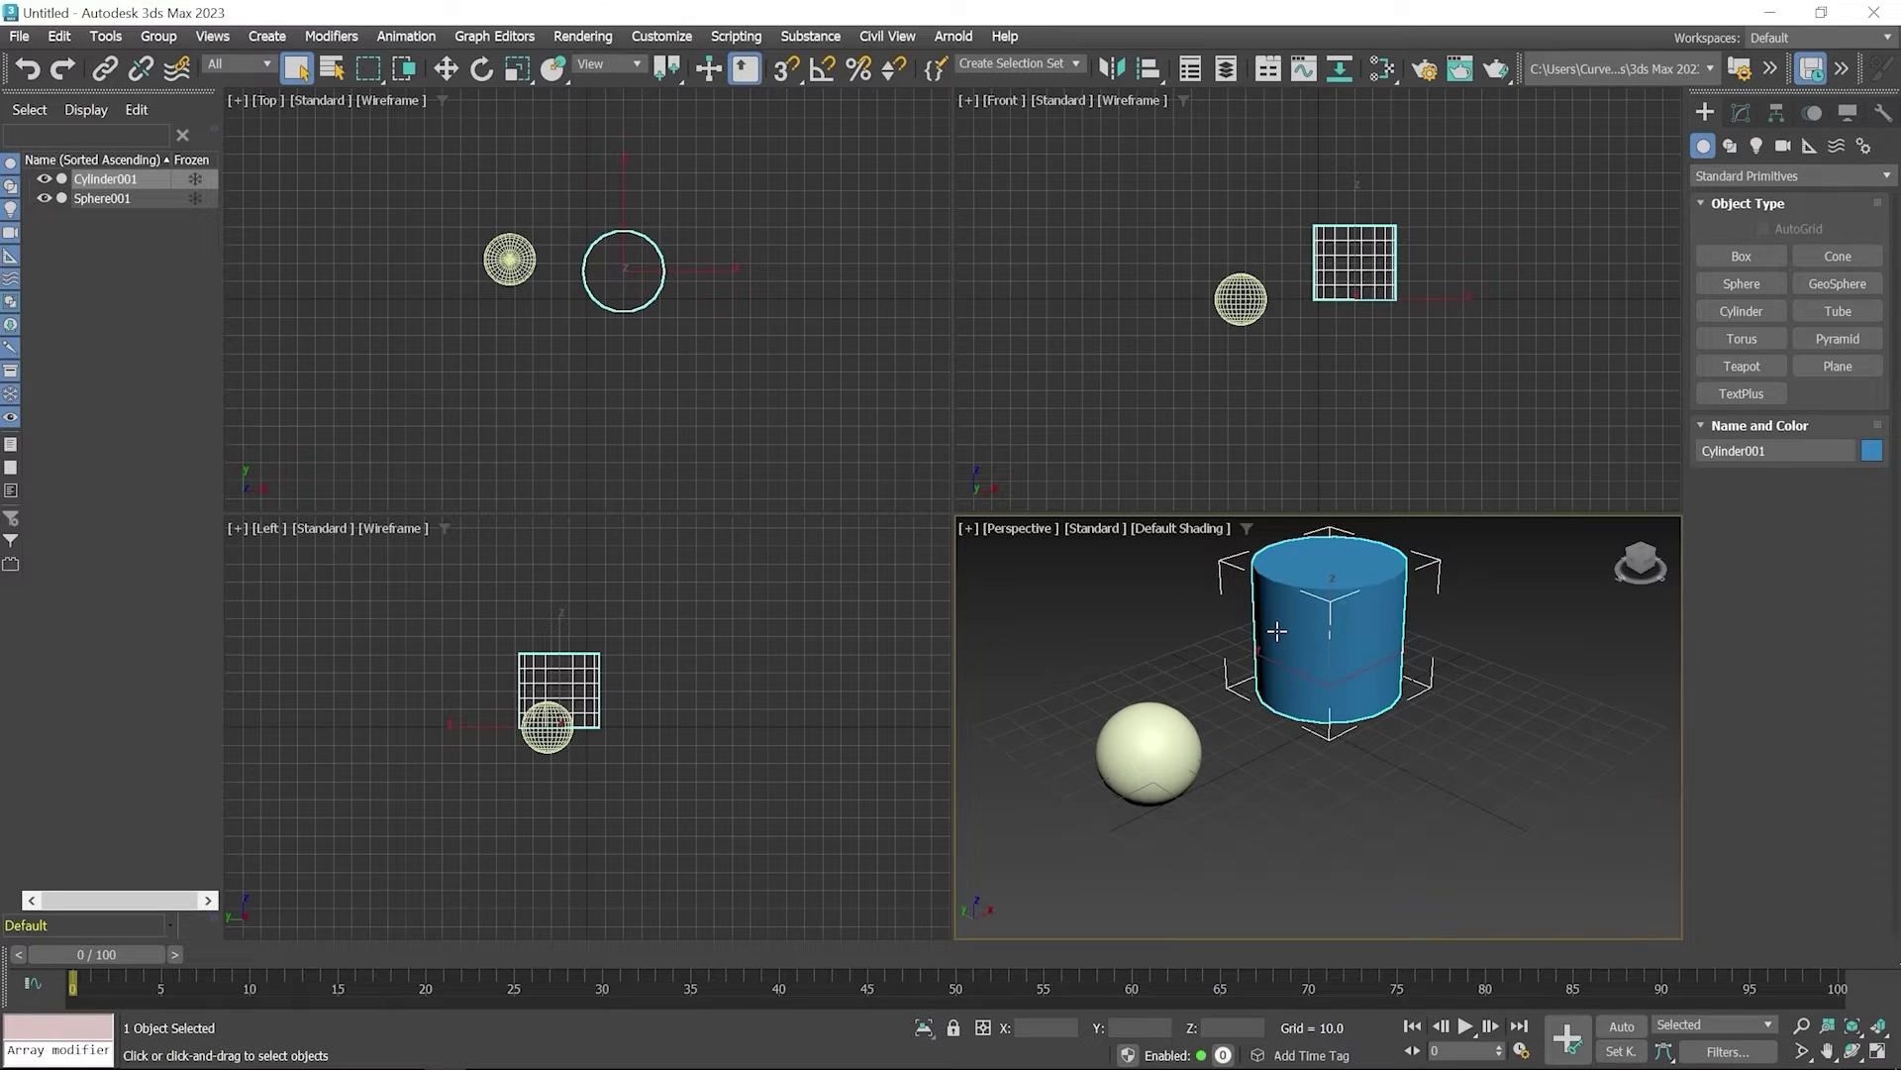
key("shift")
key("shift+j")
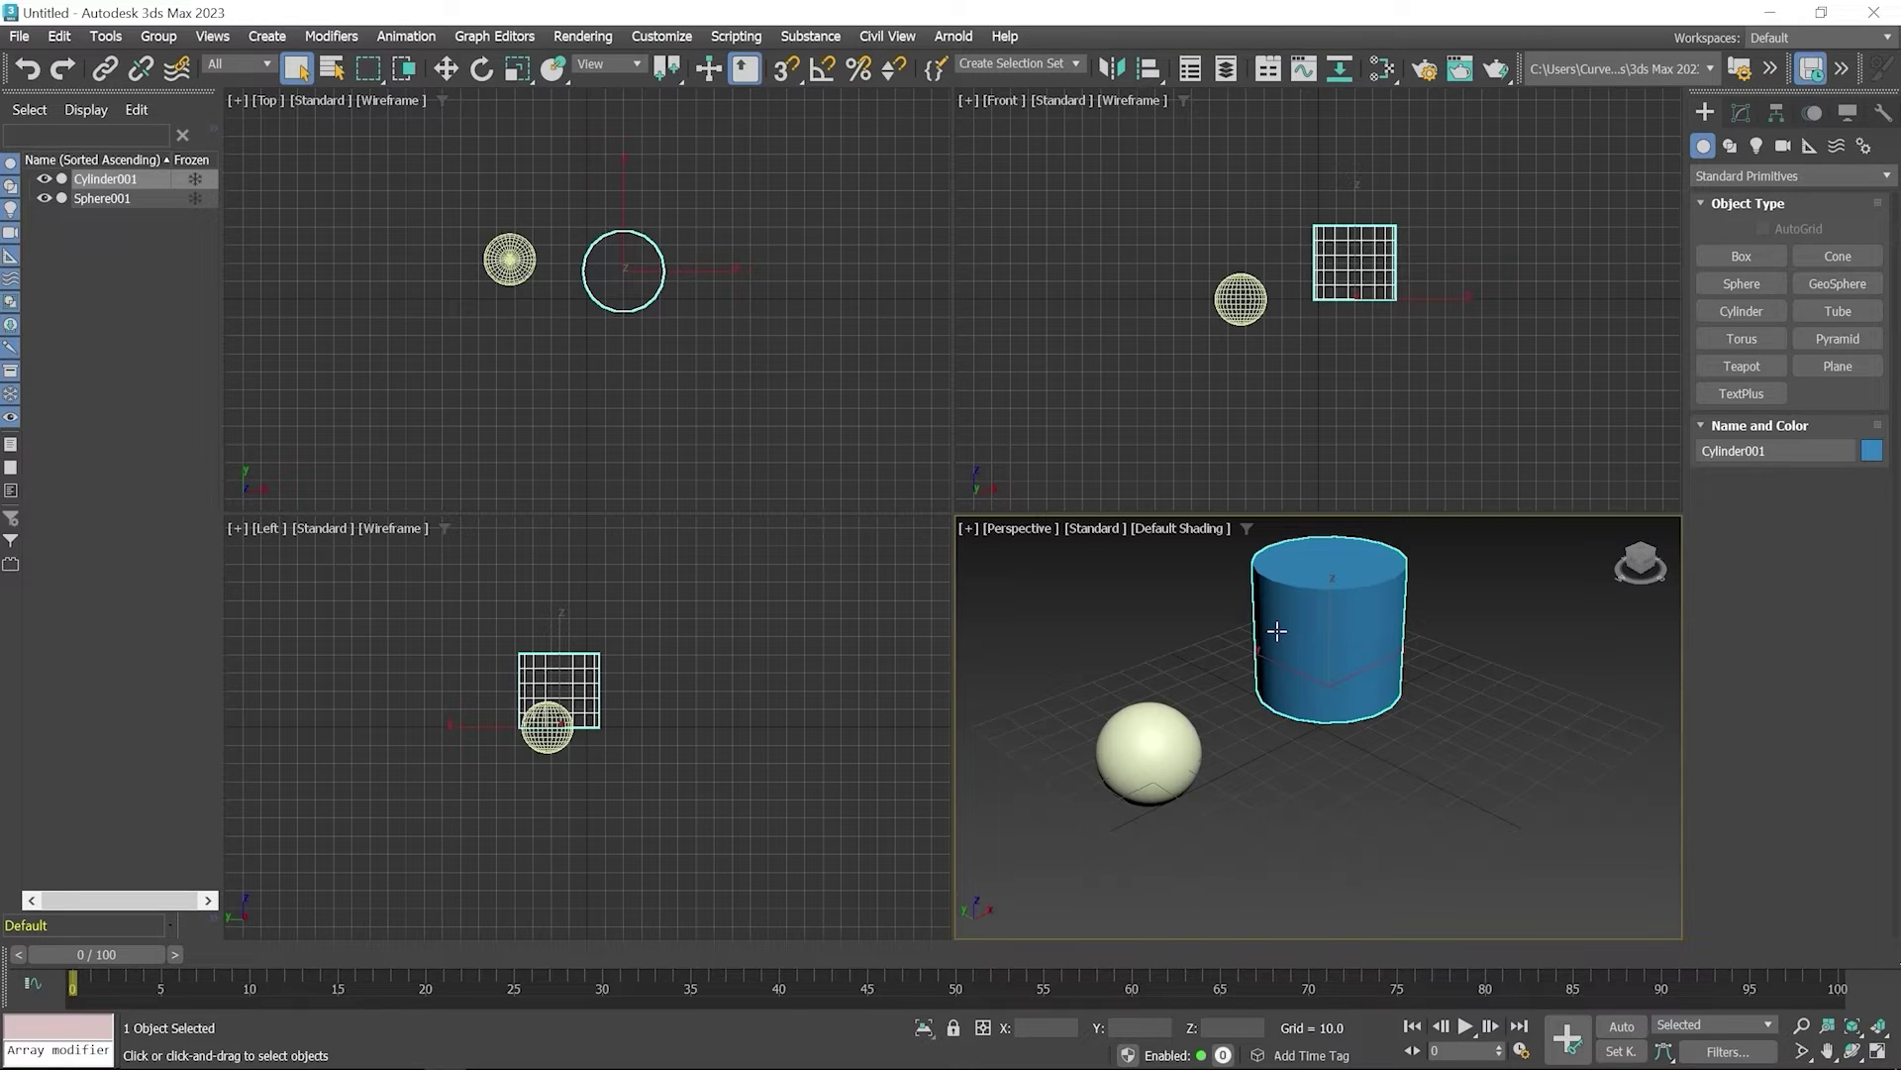
Step: Uncheck Selection/Preview Highlights on the Viewports tab of Customize > Preferences
left_click(661, 37)
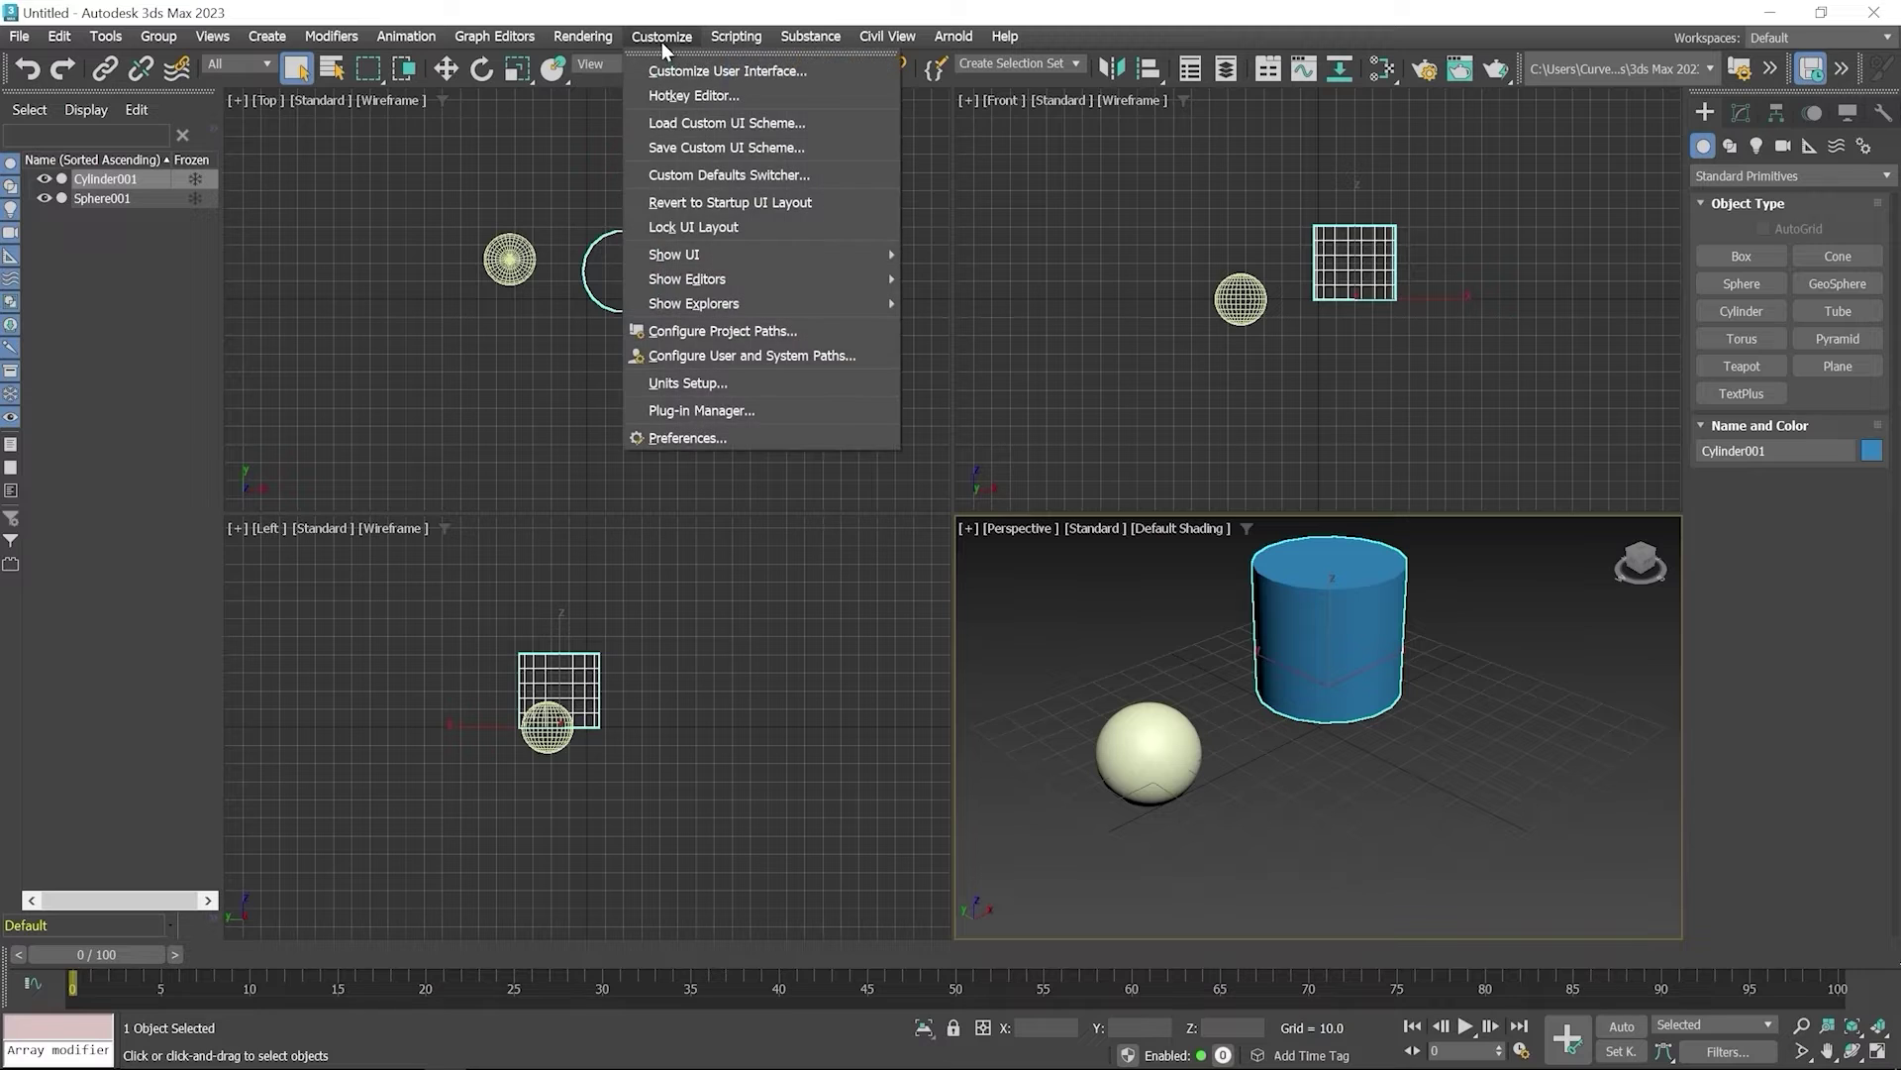
left_click(659, 437)
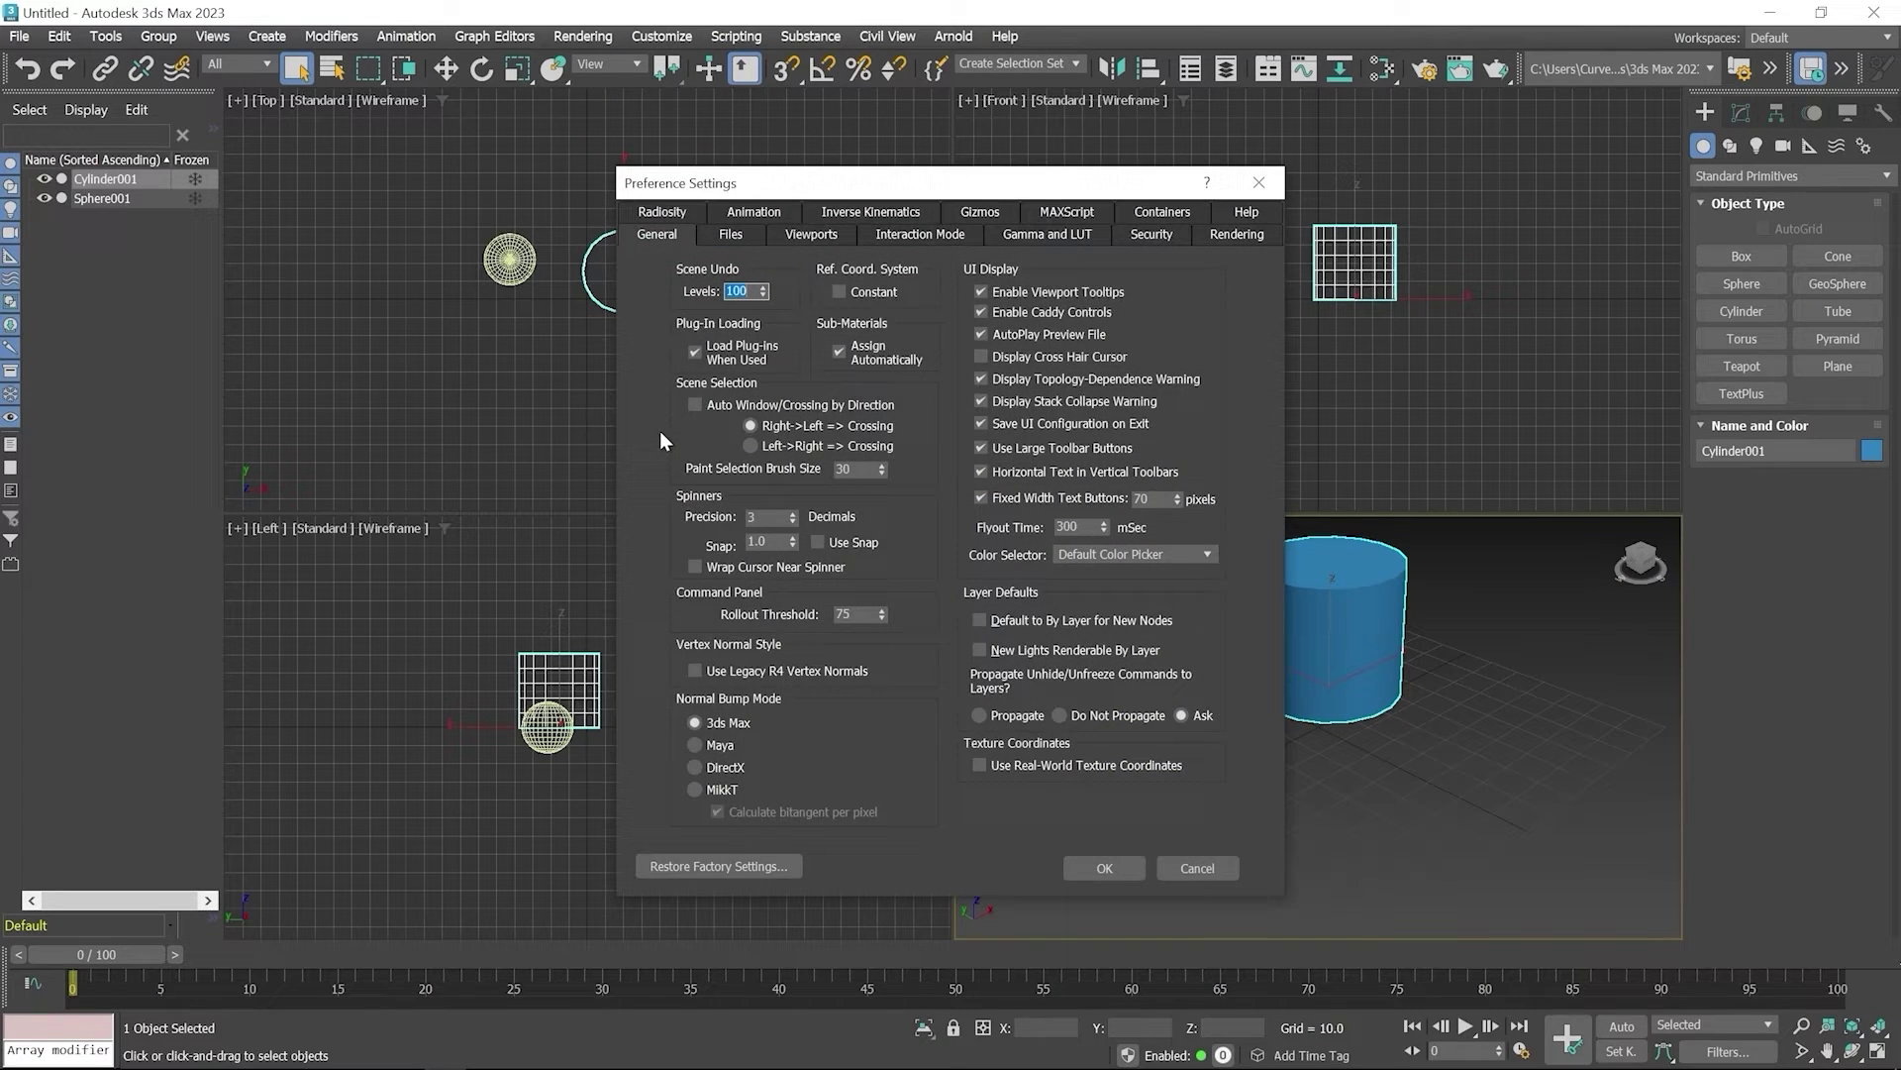
left_click(812, 237)
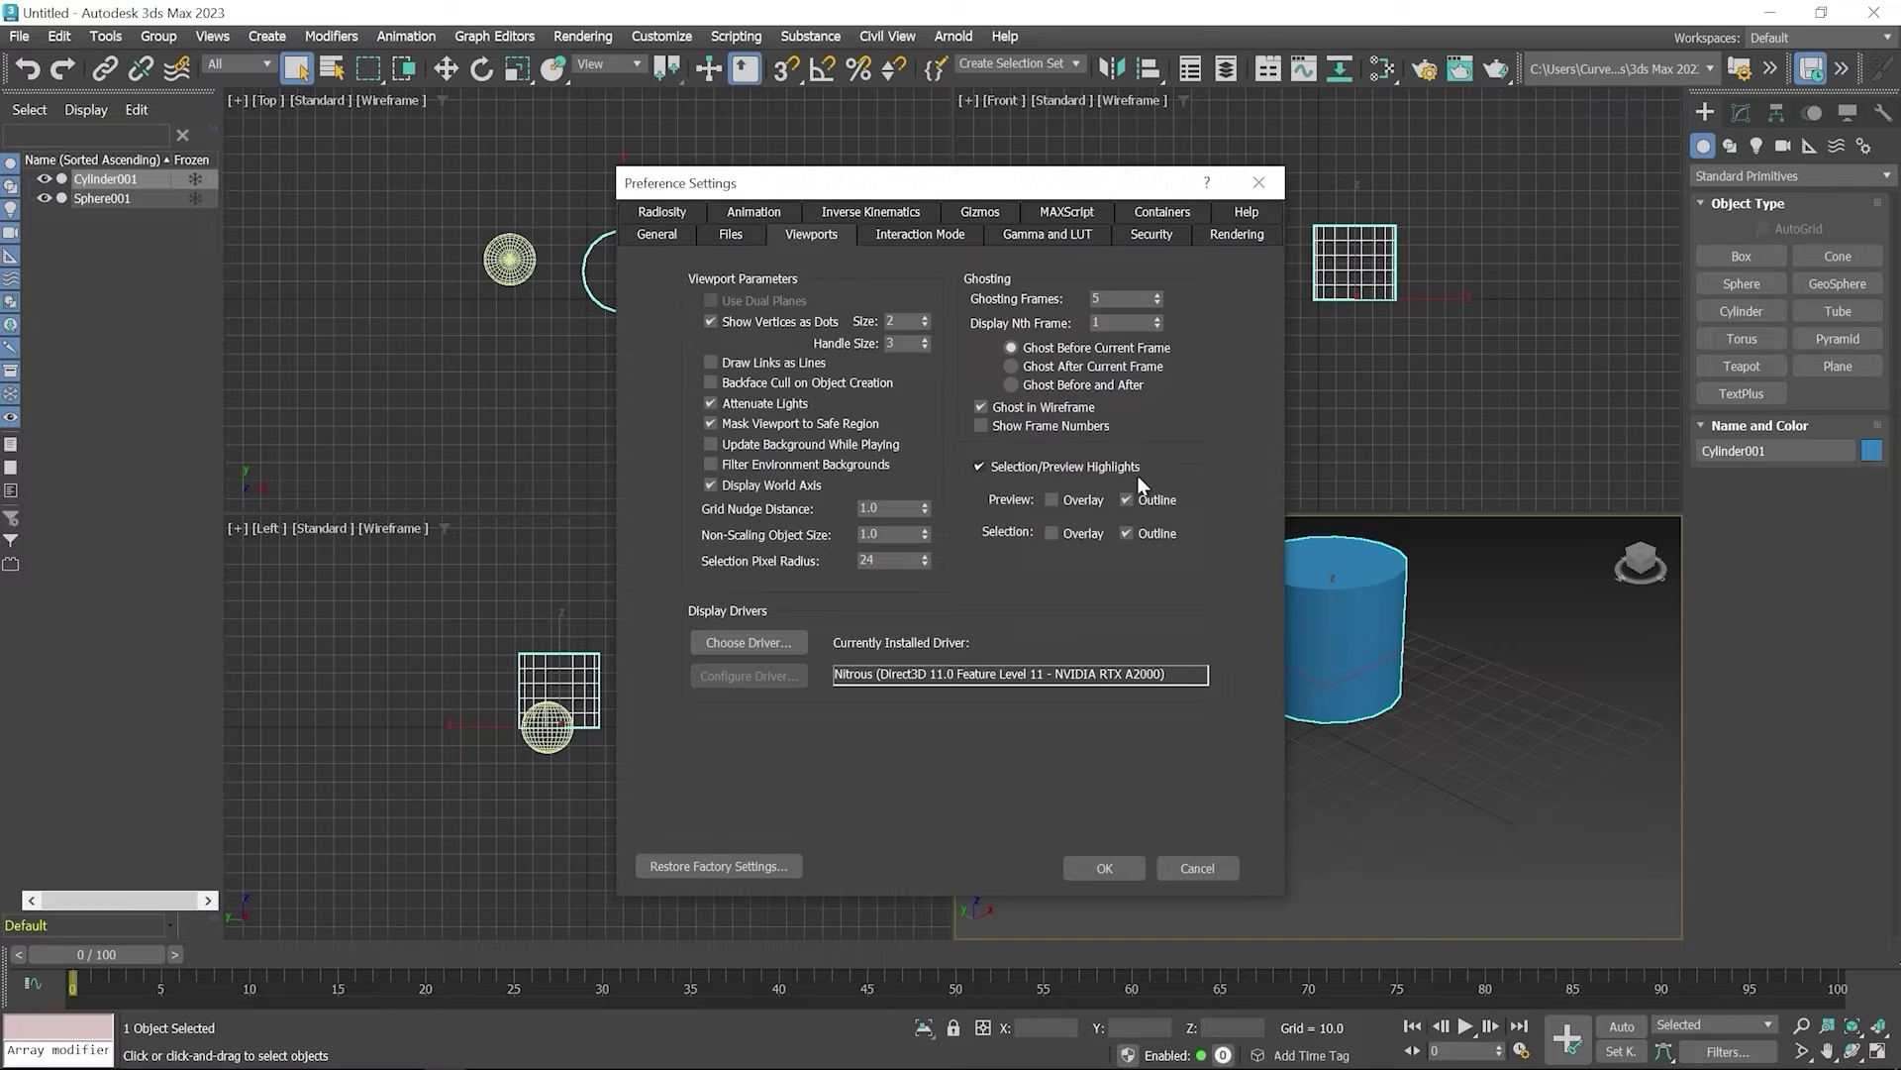
left_click(989, 467)
Step: Apply the preferences and disable the Perspective viewport so its label reads <<Disabled>>
left_click(1105, 869)
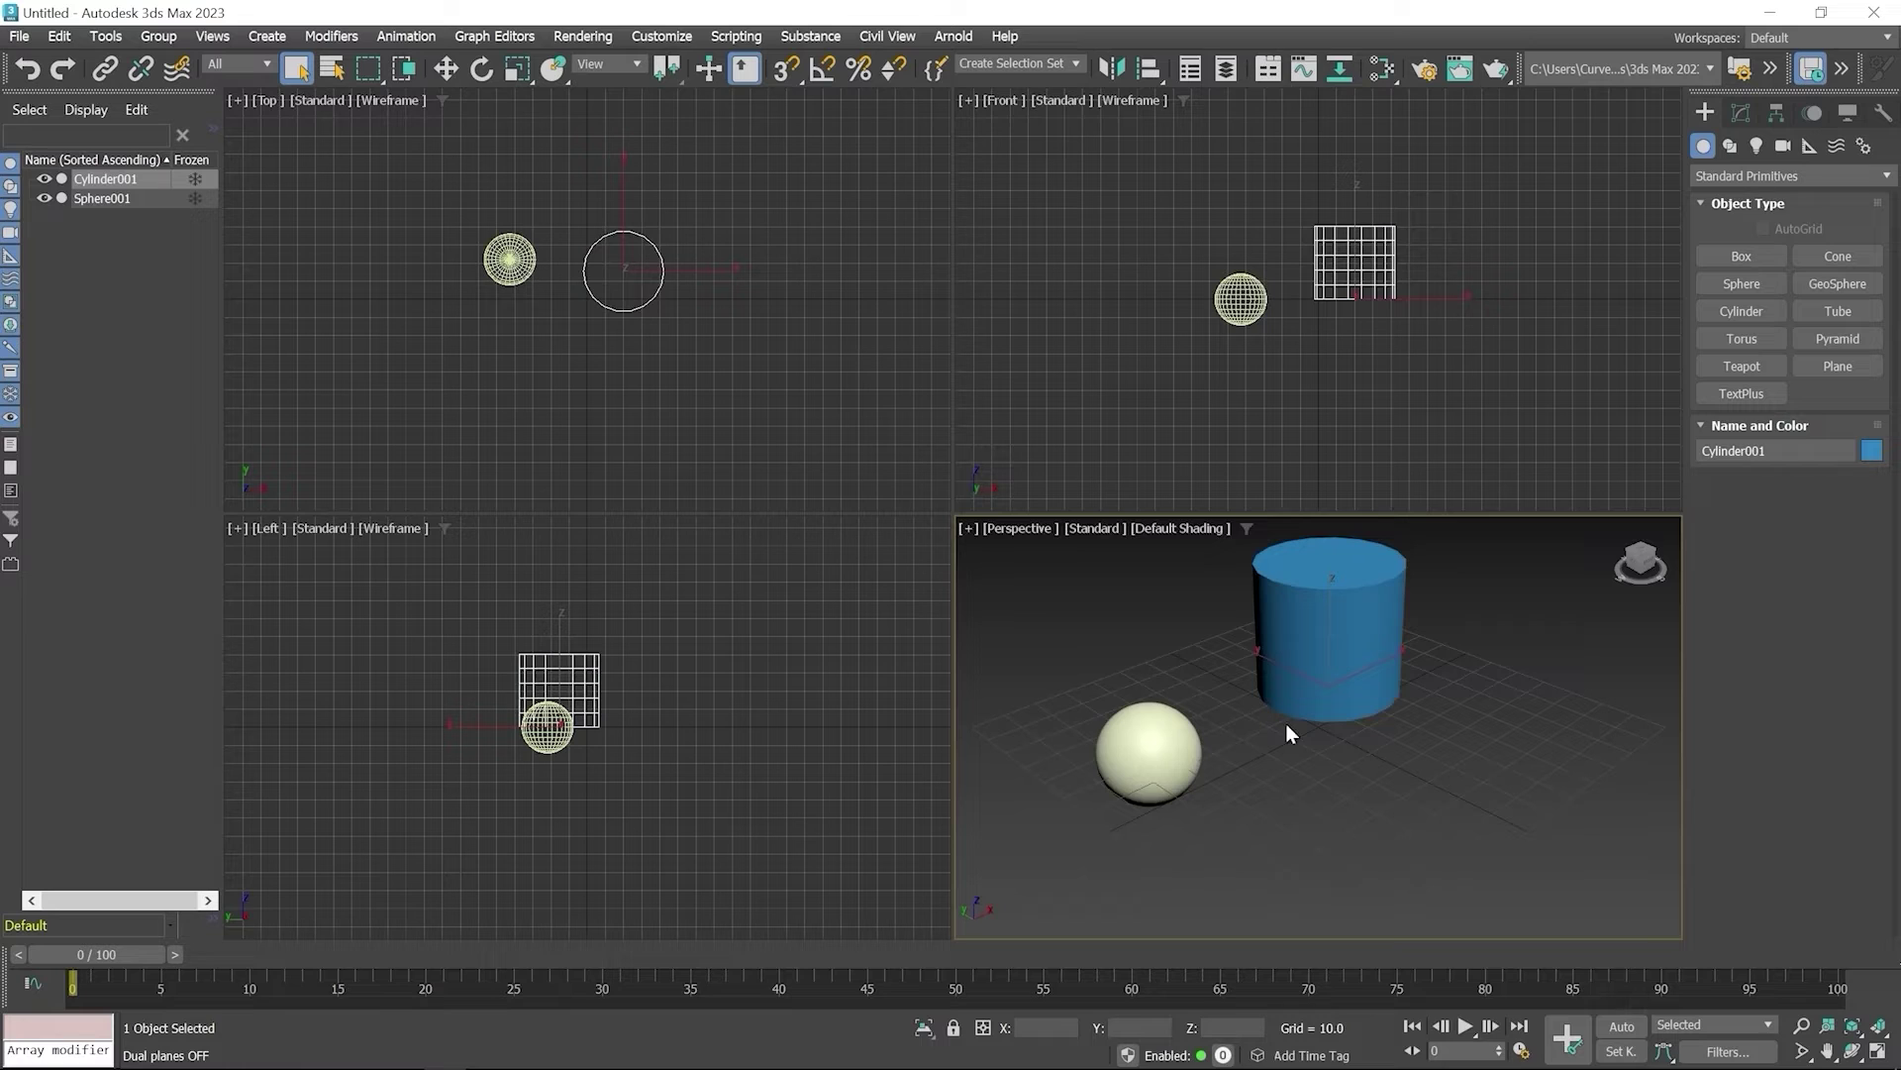
left_click(969, 528)
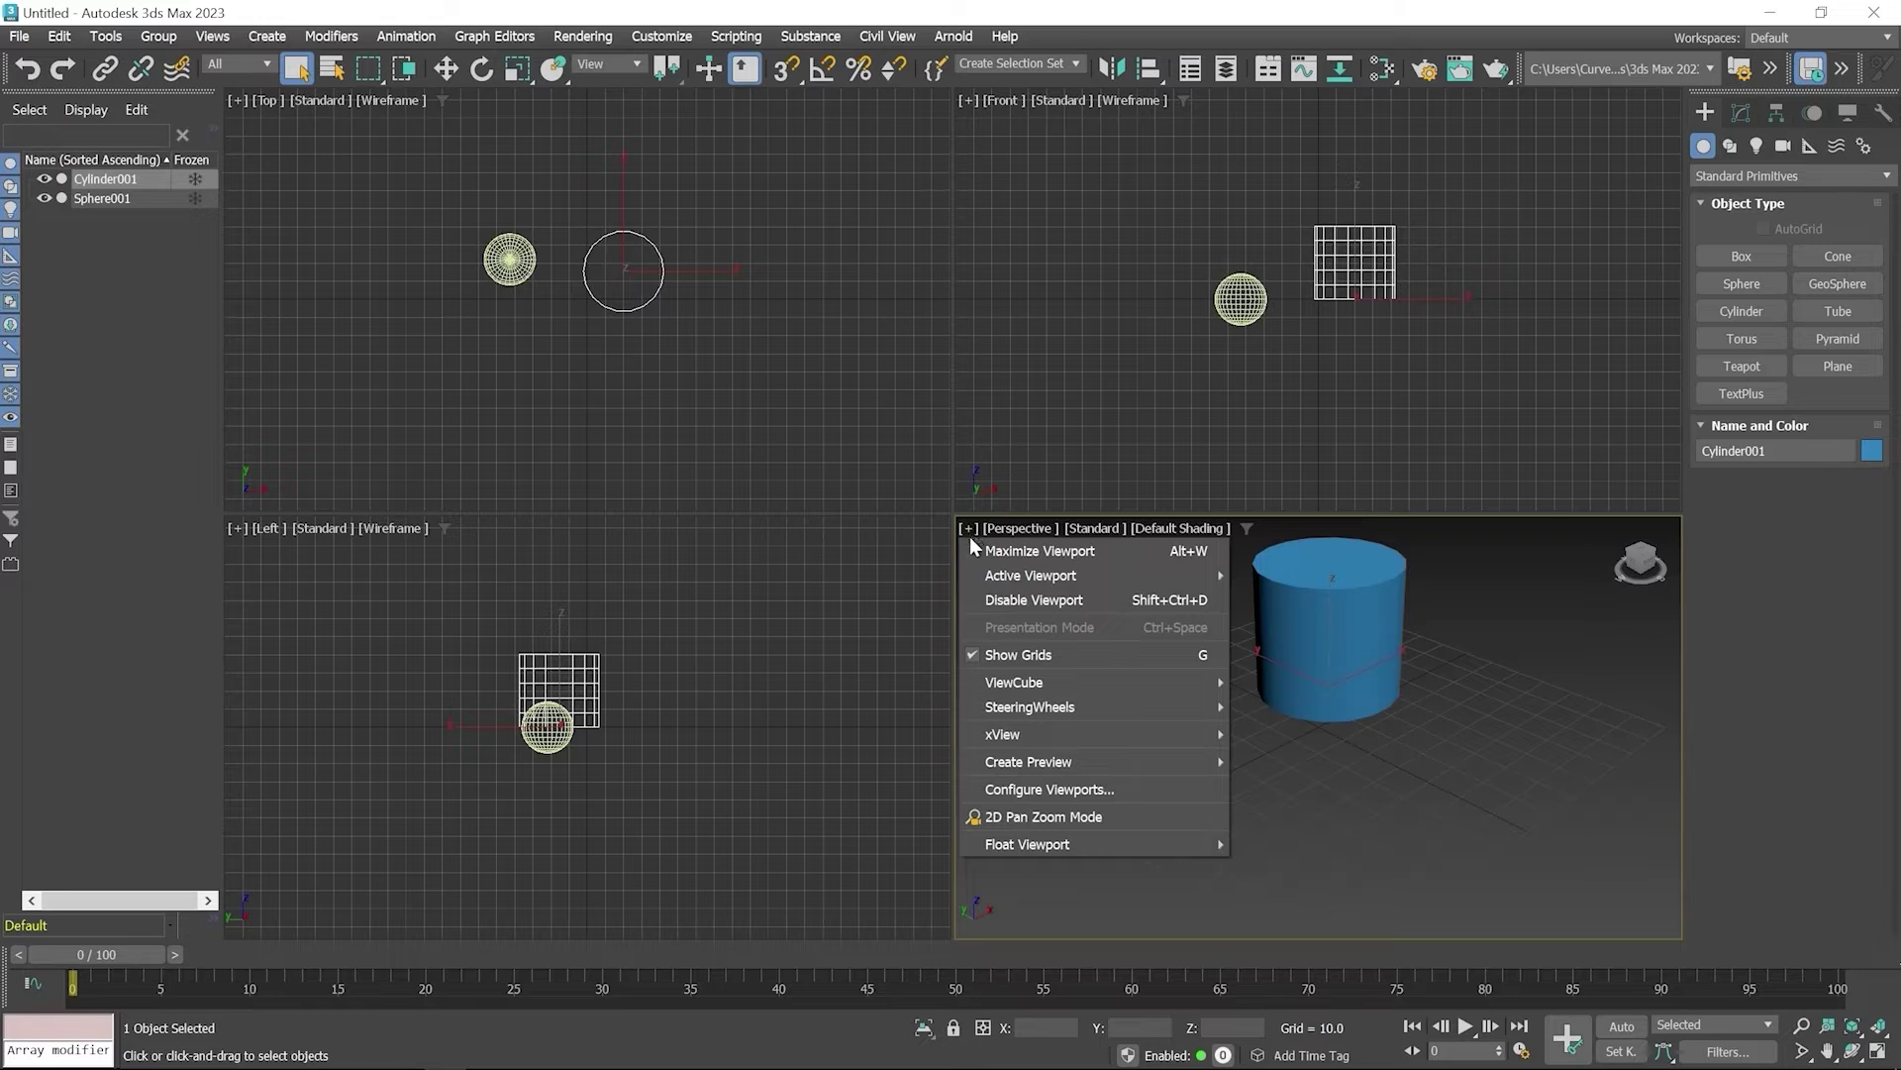
left_click(991, 602)
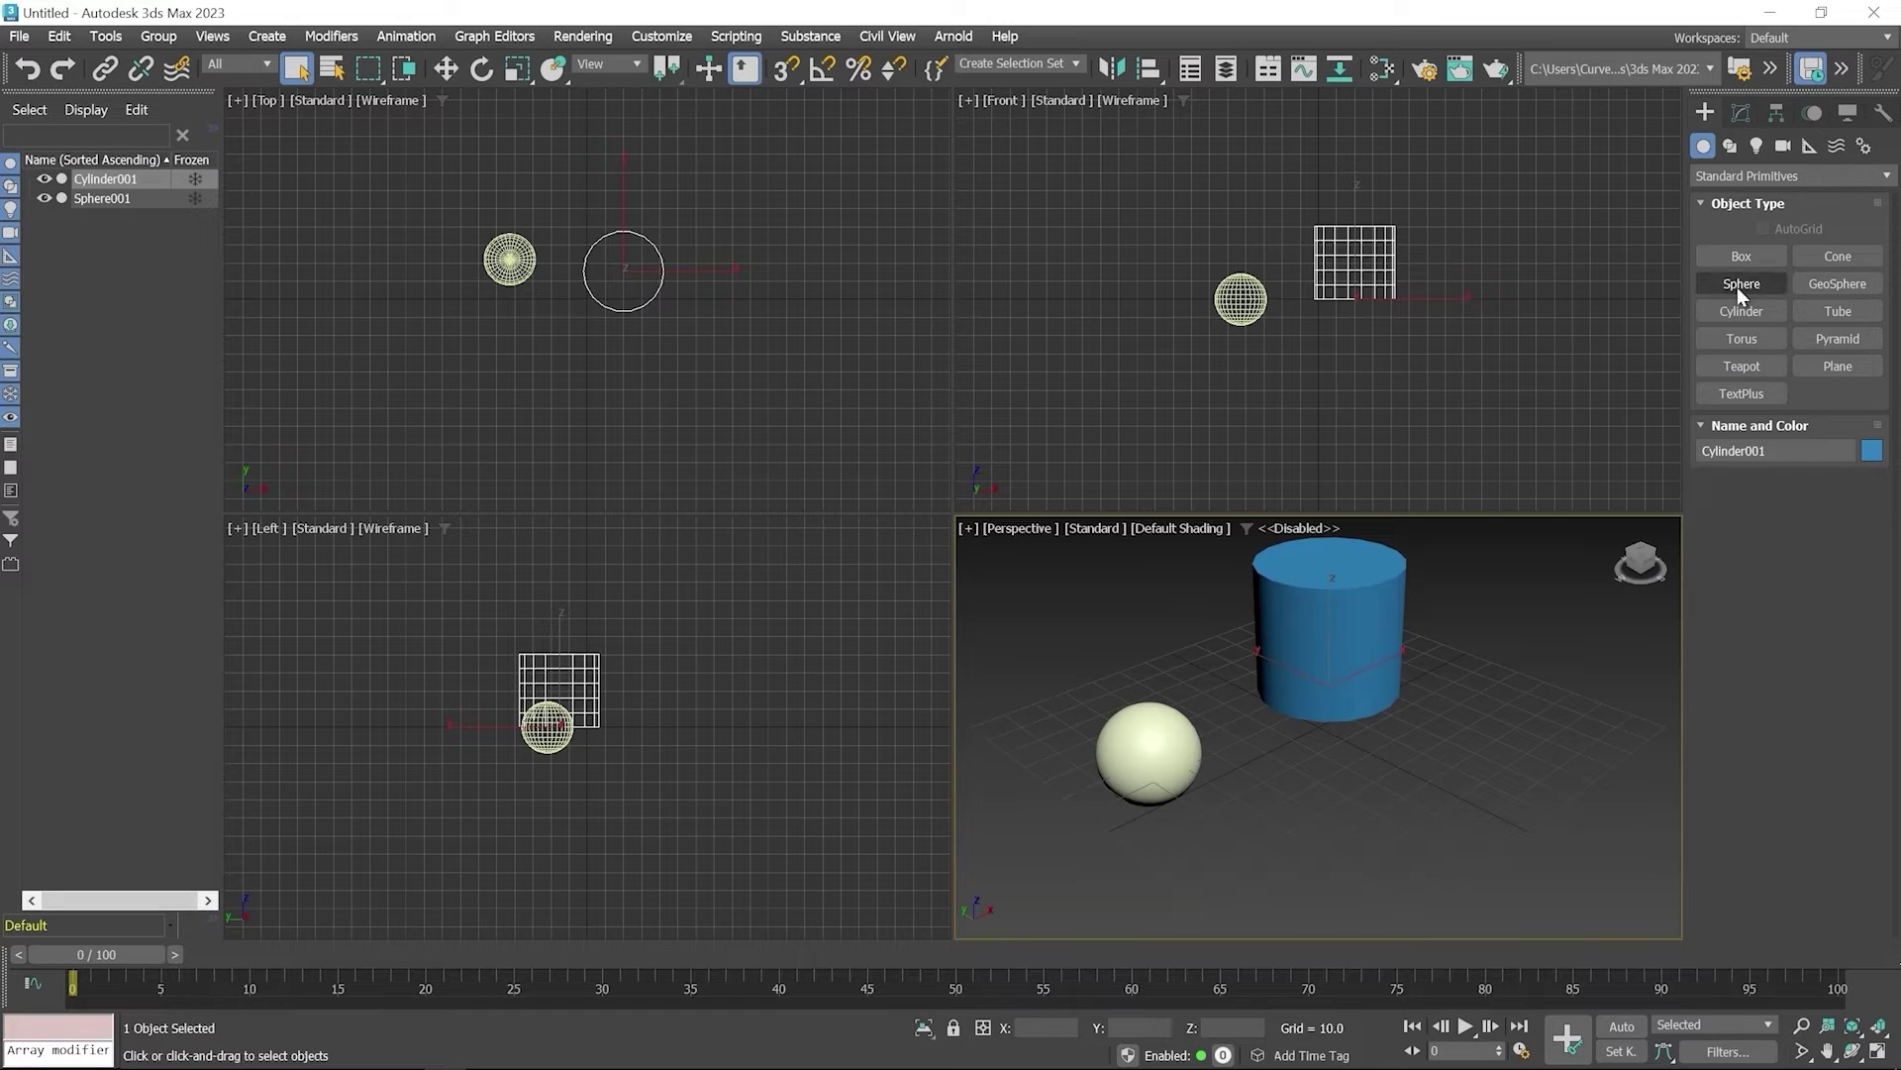
Step: Draw Box001 below the cylinder in the Top view, then refresh the disabled Perspective view
left_click(1737, 254)
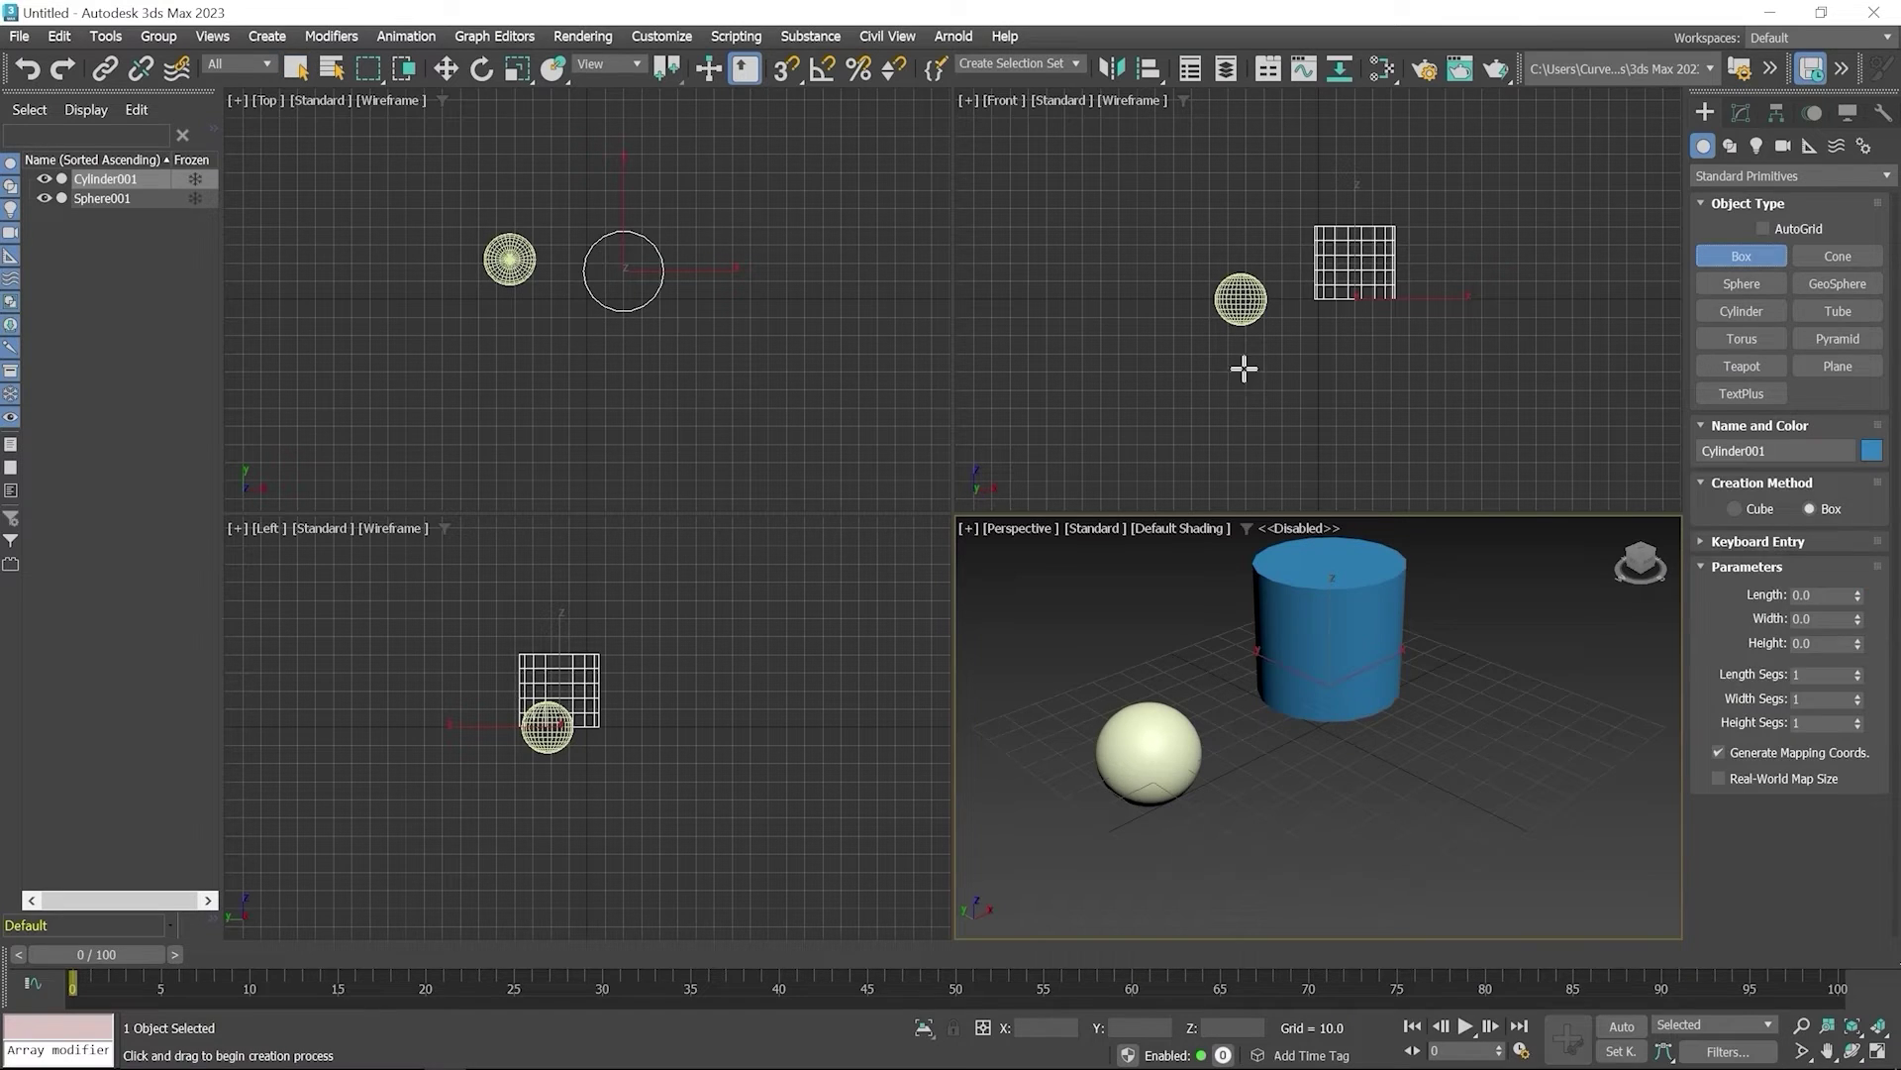
left_click_drag(536, 348, 641, 407)
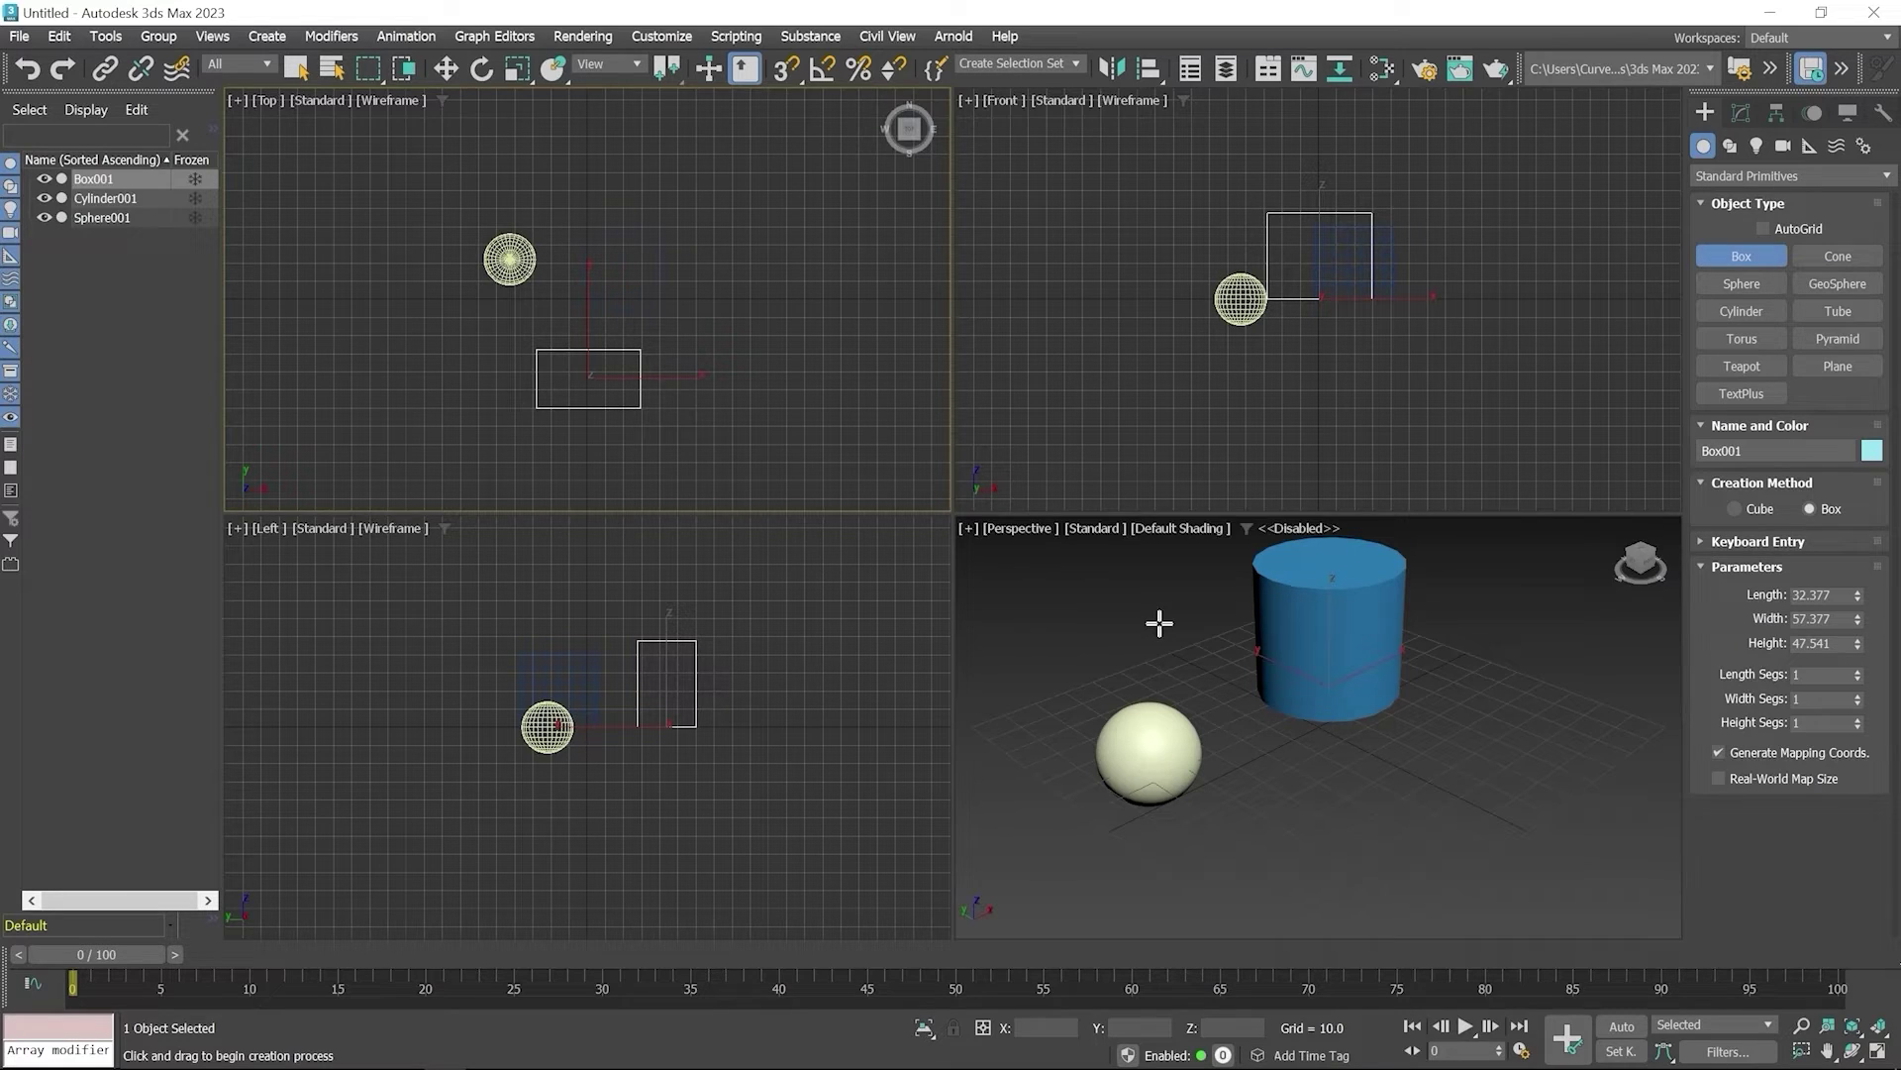
middle_click(1158, 623)
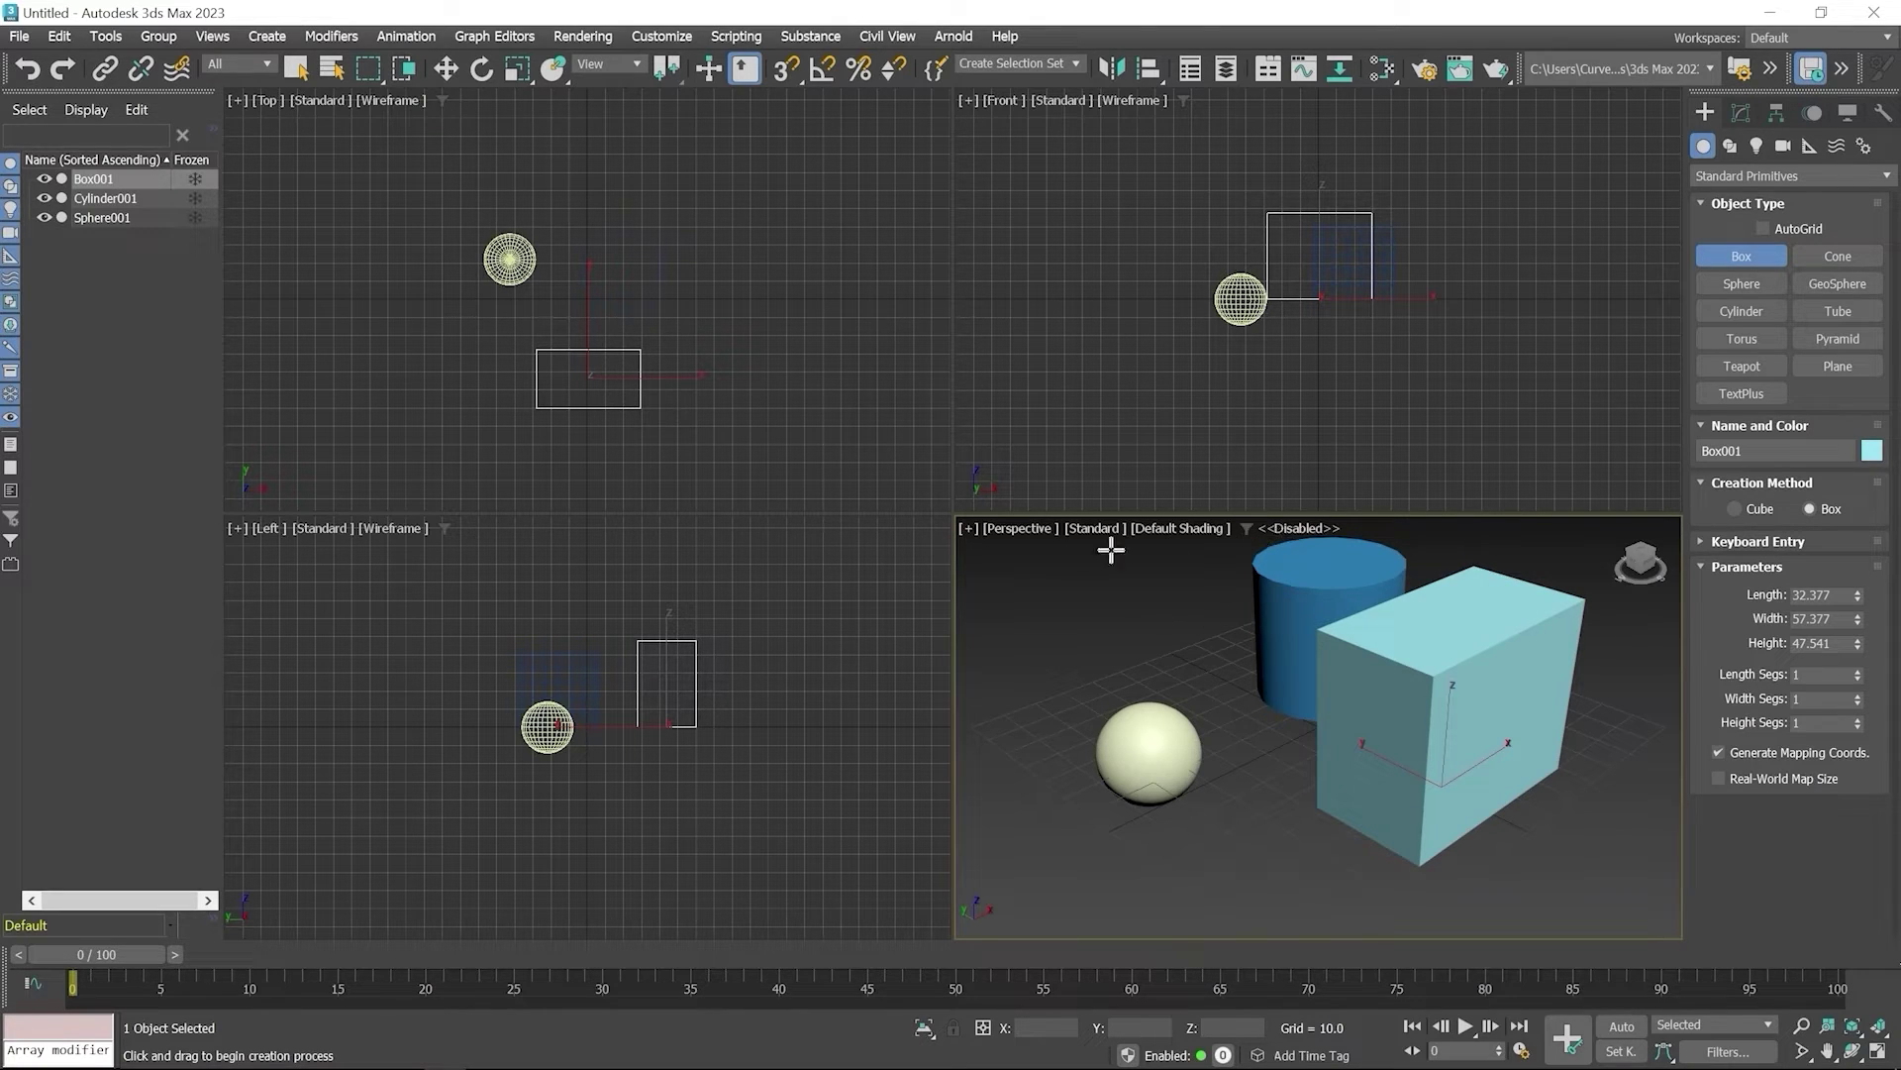
Step: Re-enable the Perspective viewport and draw Box002 (32.787 × 26.23 × 47.541) near the sphere
left_click(967, 528)
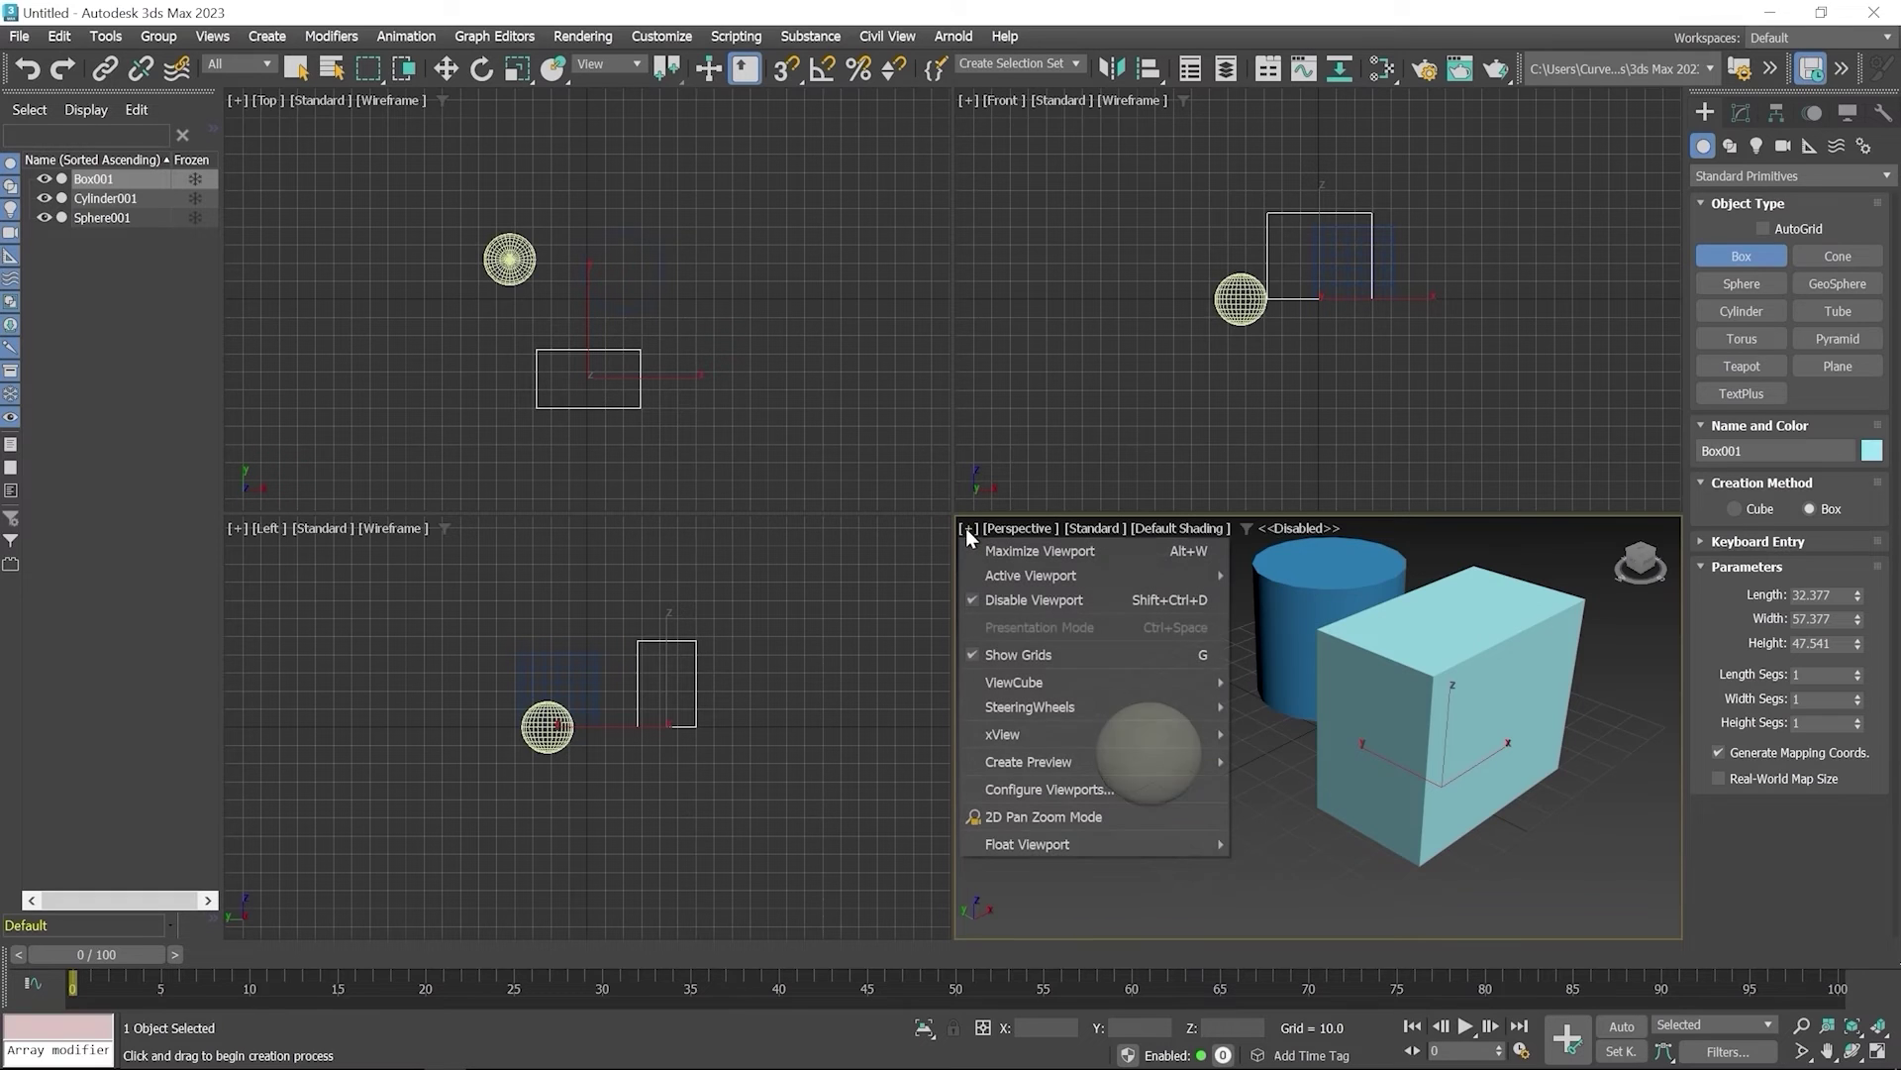
left_click(996, 599)
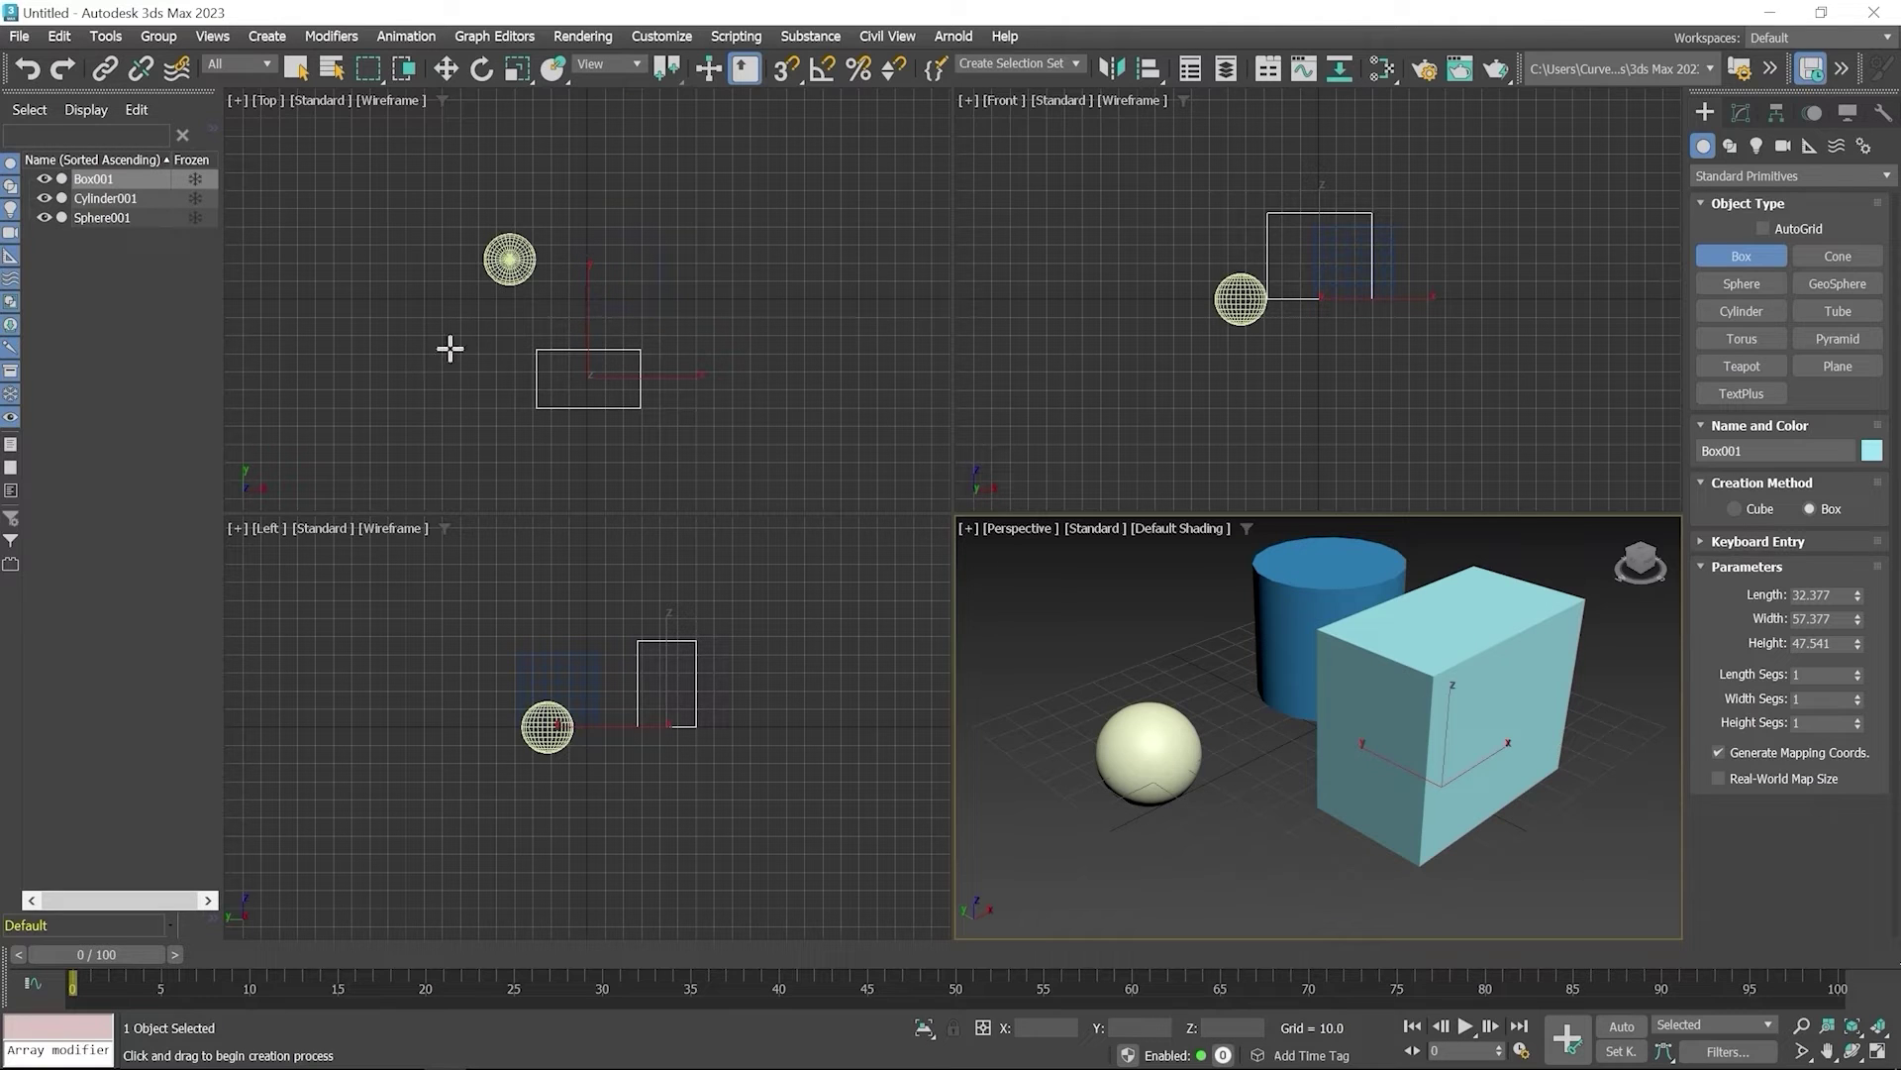
left_click_drag(459, 336, 506, 394)
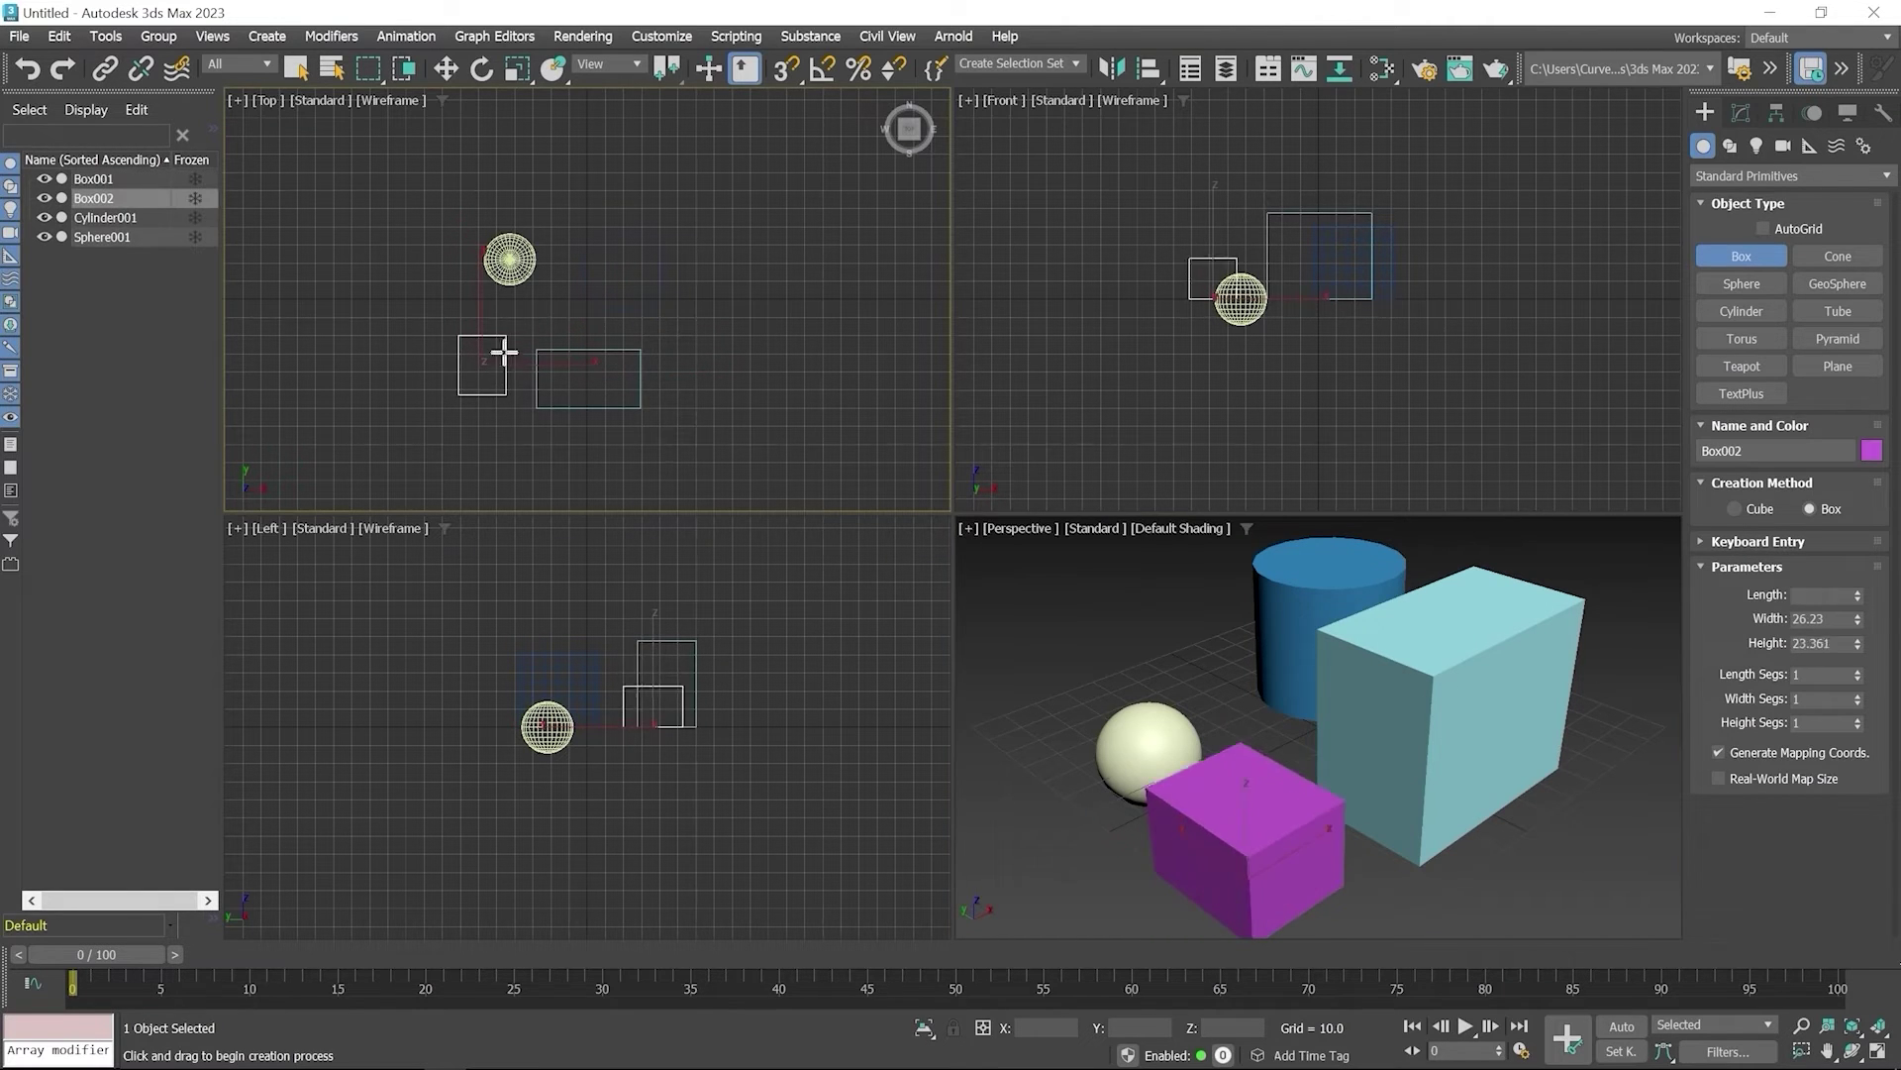
left_click(507, 299)
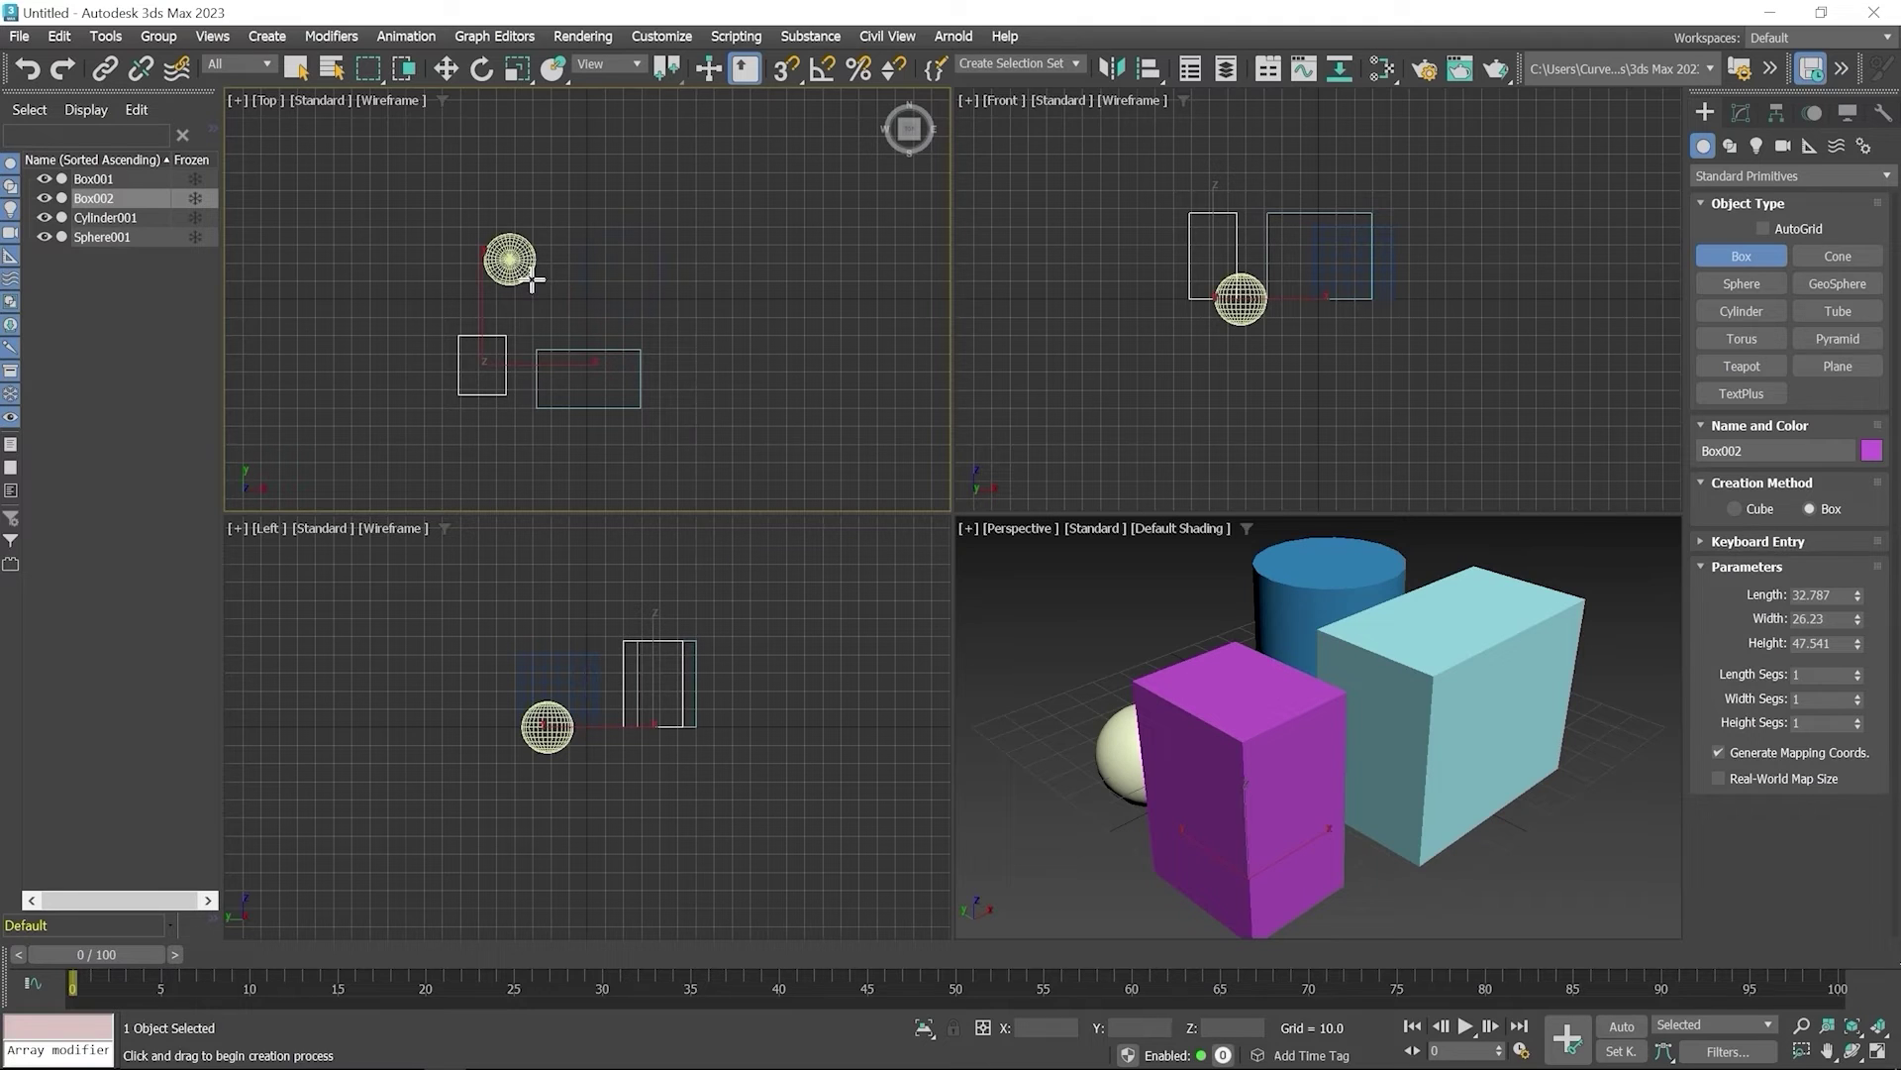
right_click(544, 297)
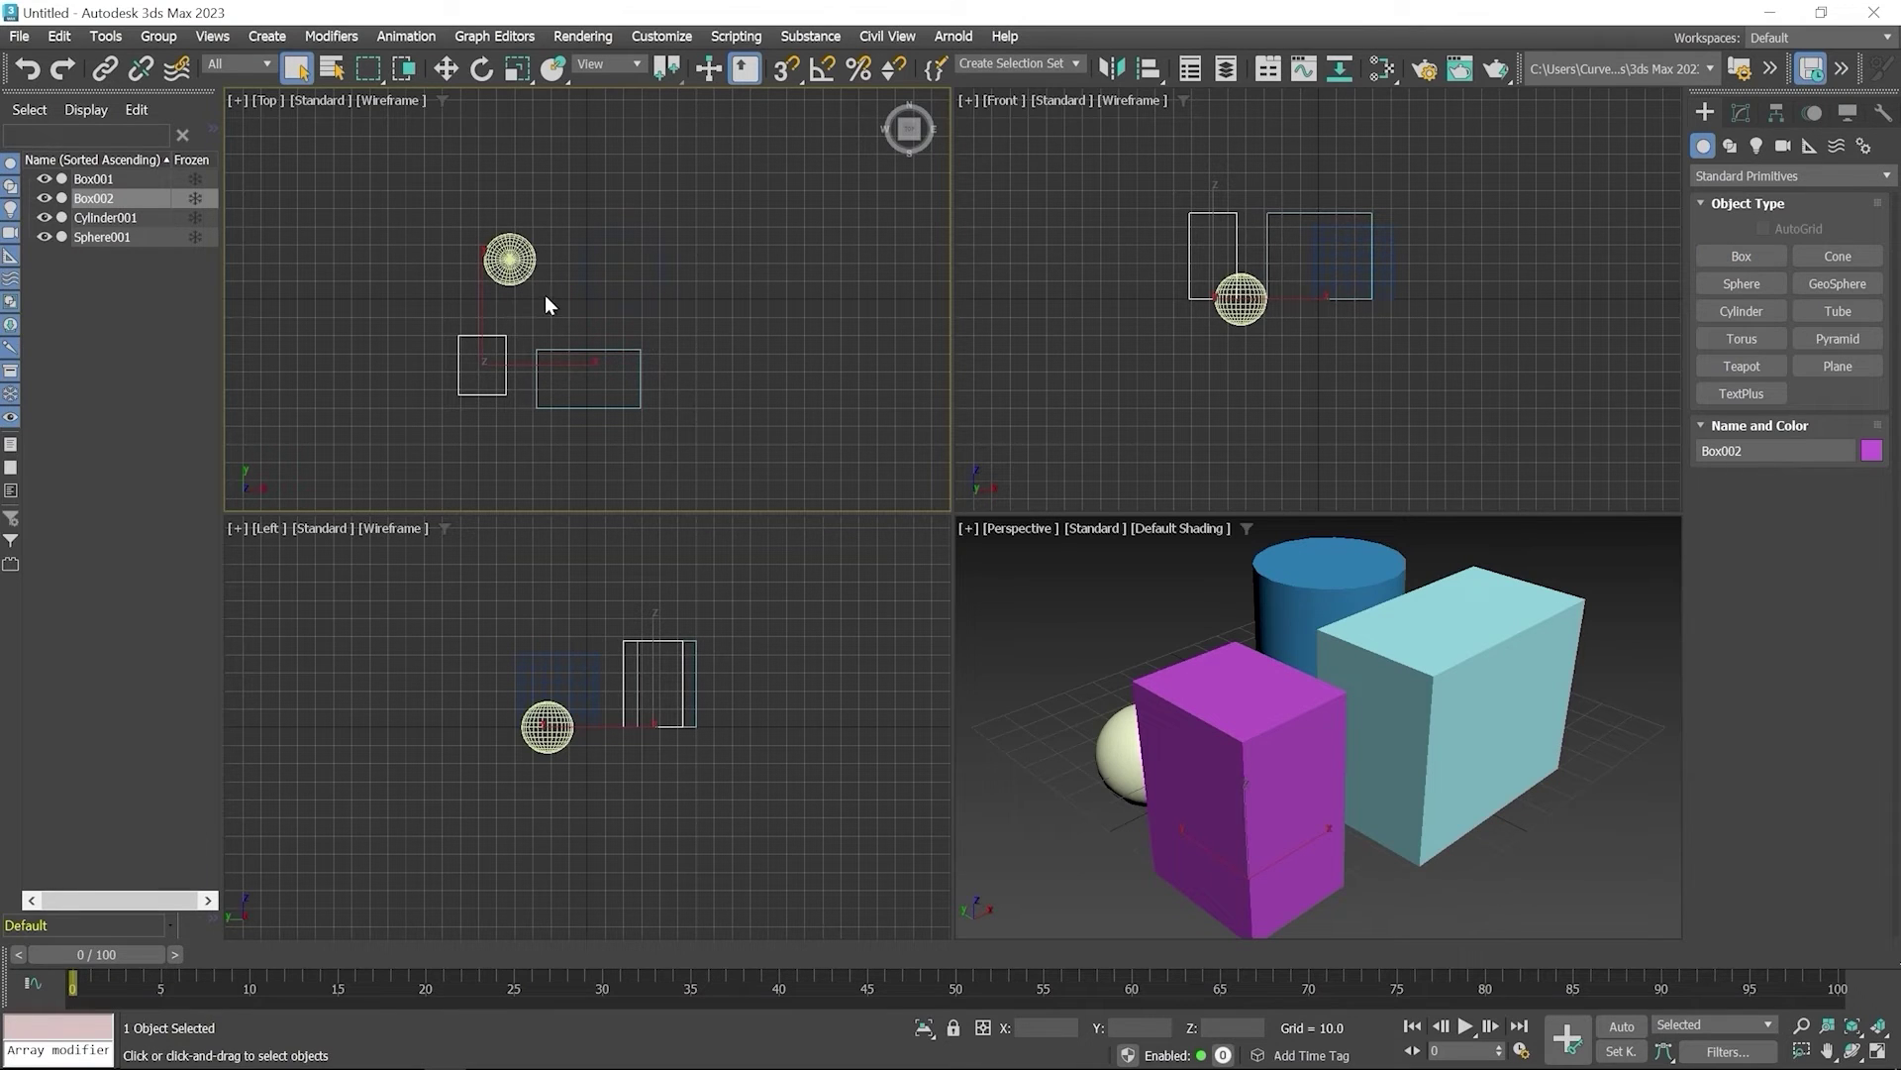
left_click(213, 39)
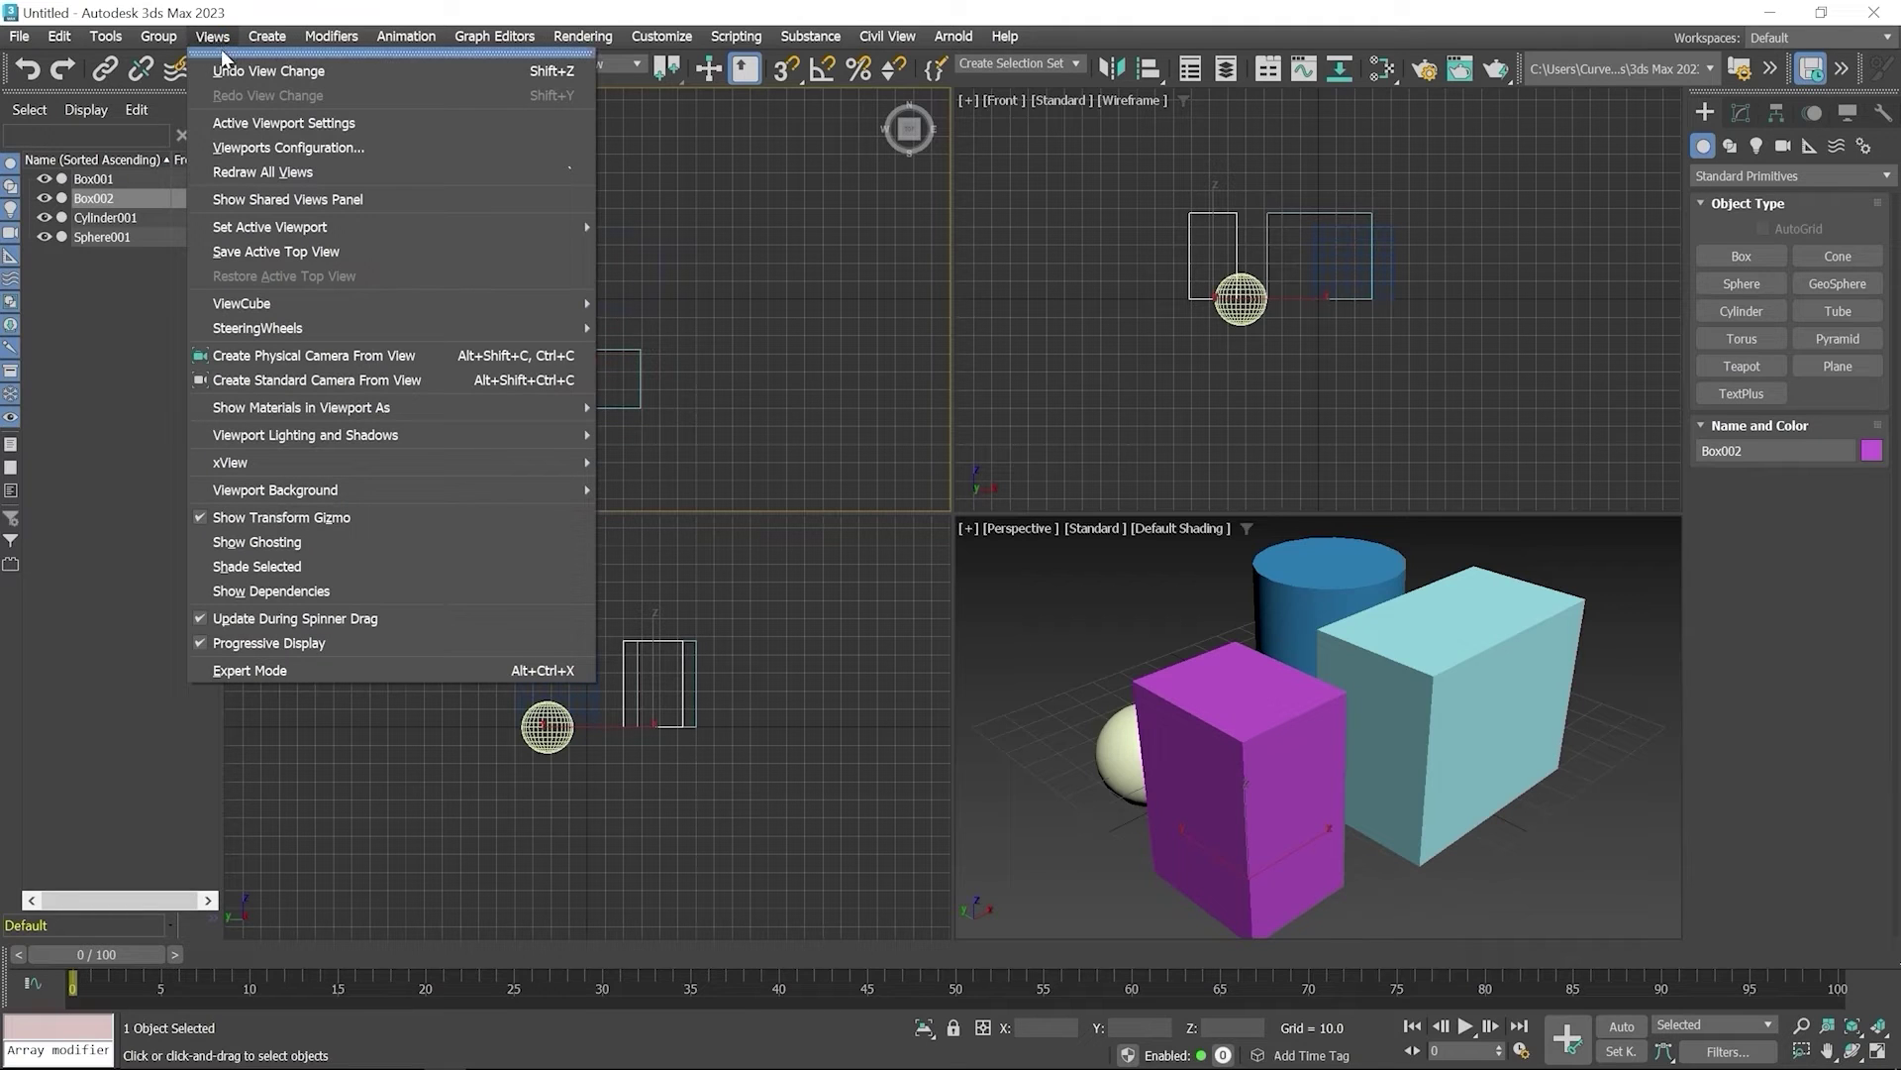
left_click(223, 56)
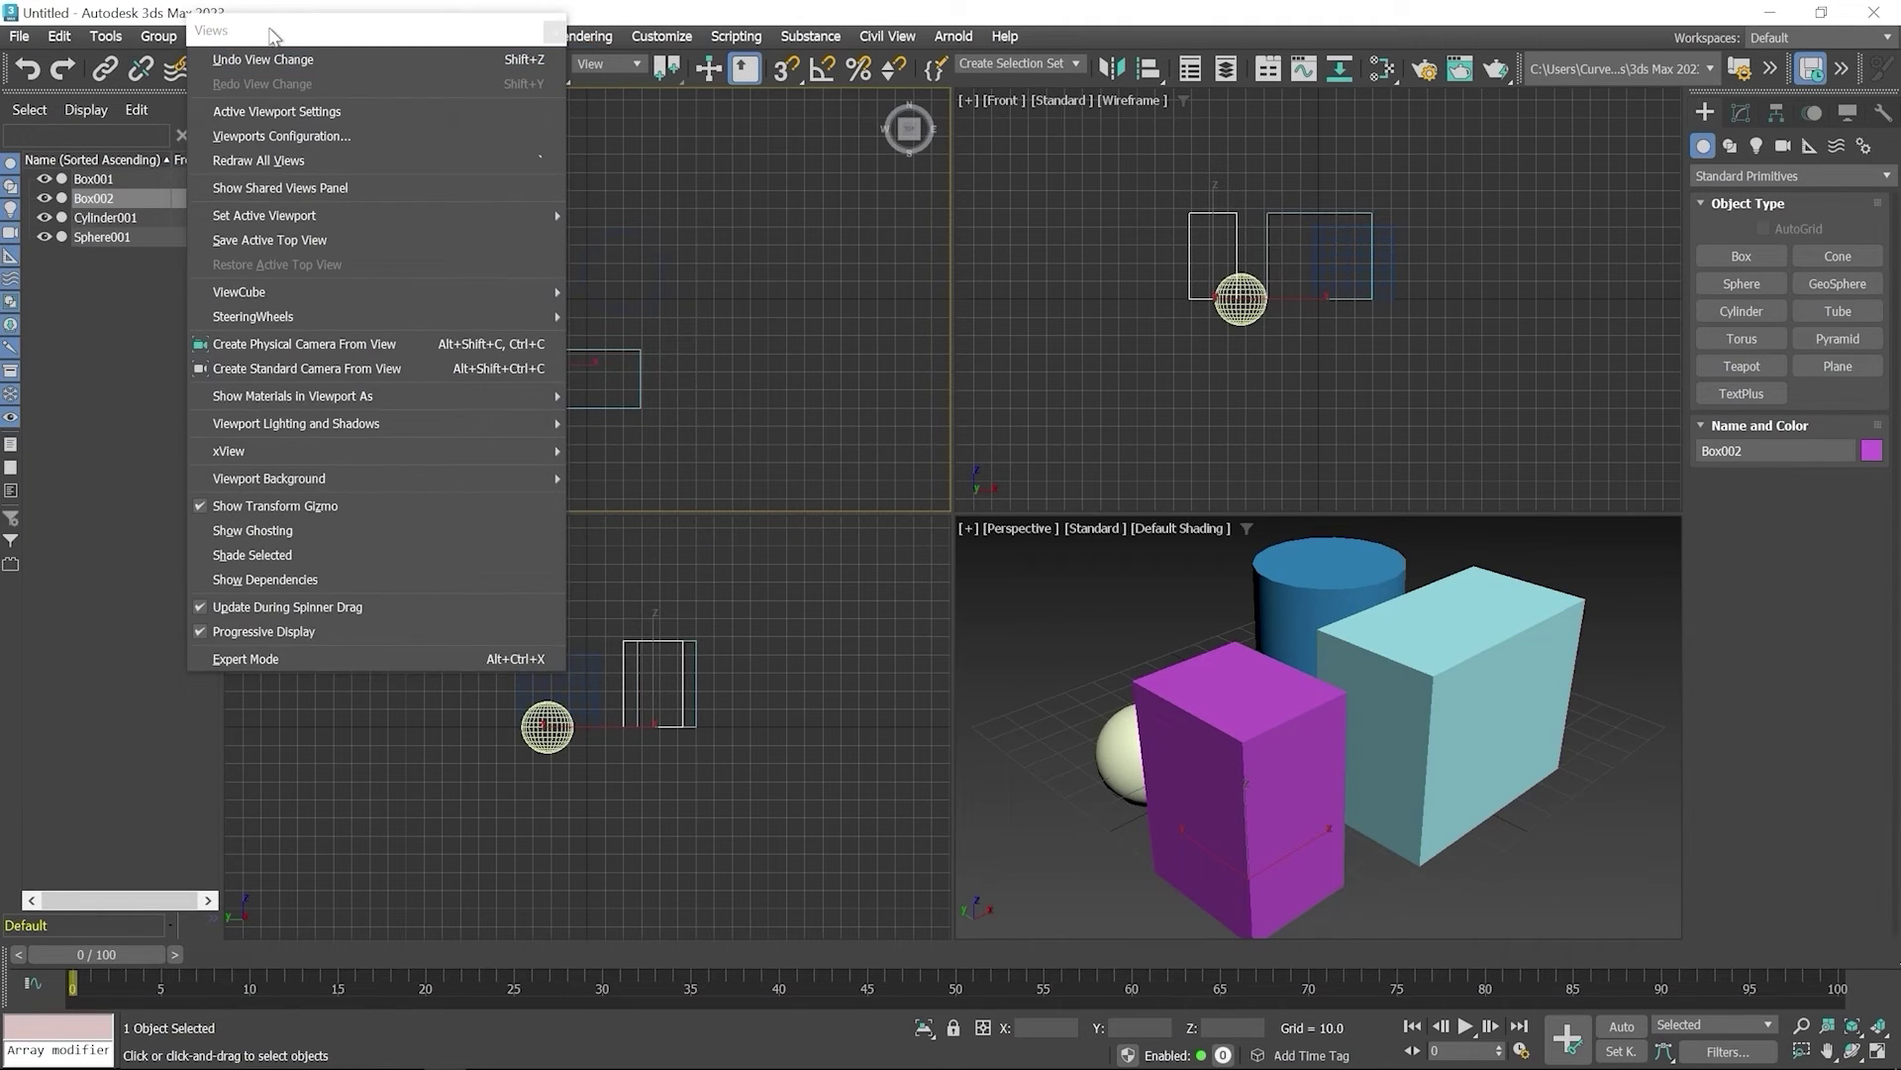
left_click_drag(274, 34, 498, 178)
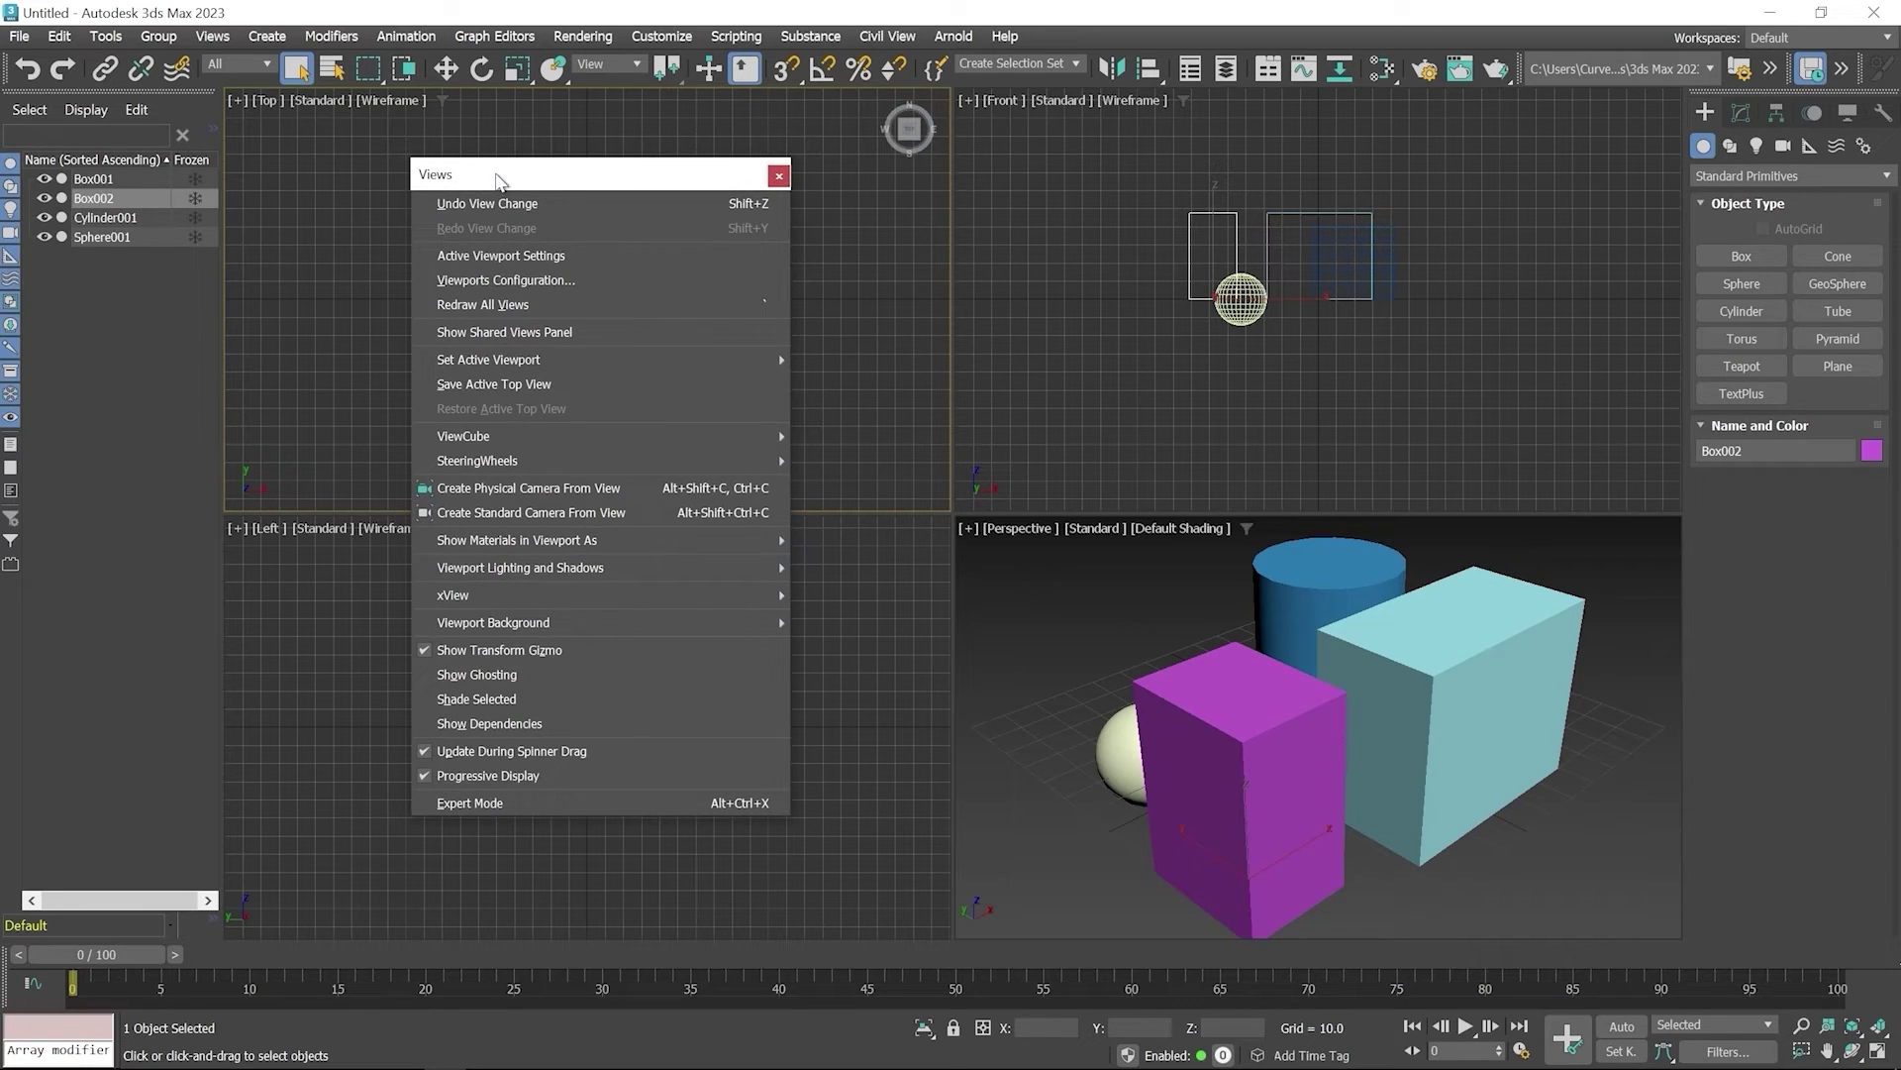
left_click(779, 176)
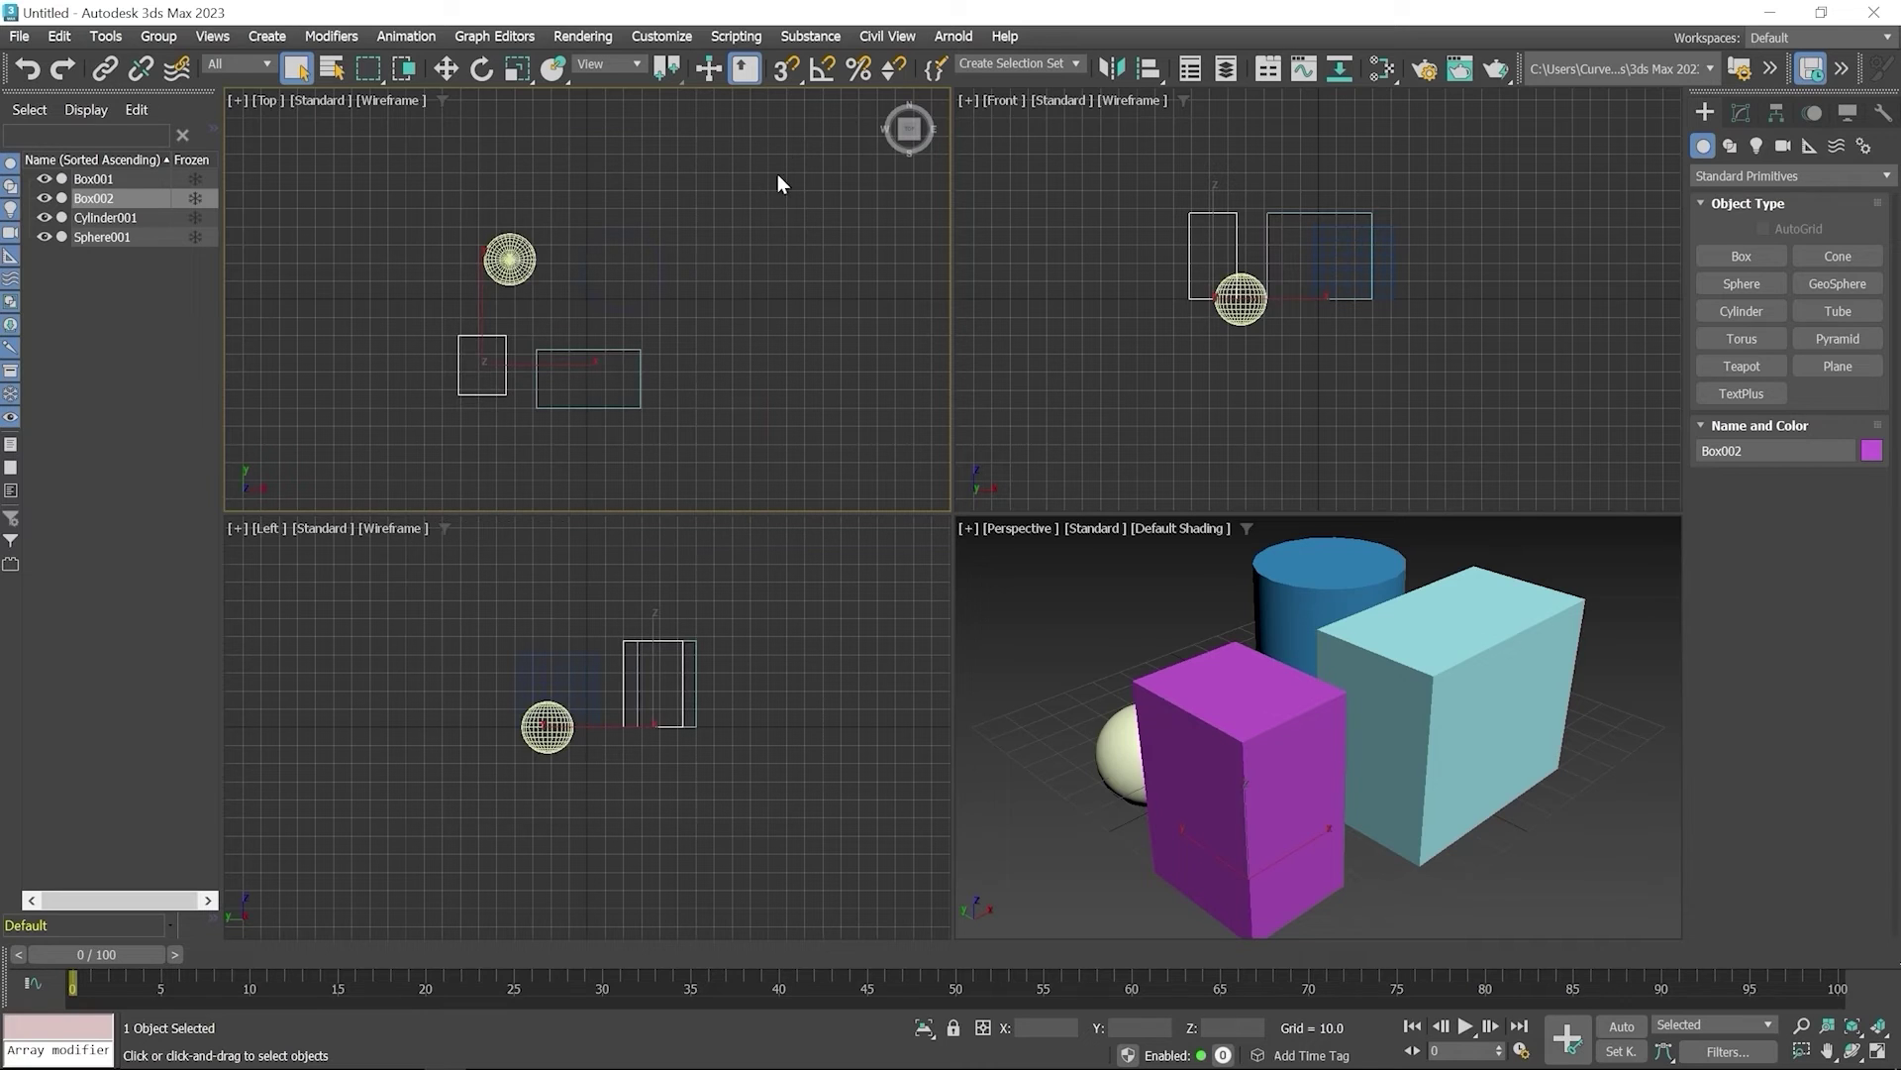
Step: Open Floating Viewport - 1 from the Top viewport, move it, and switch it to Bottom view
left_click(237, 100)
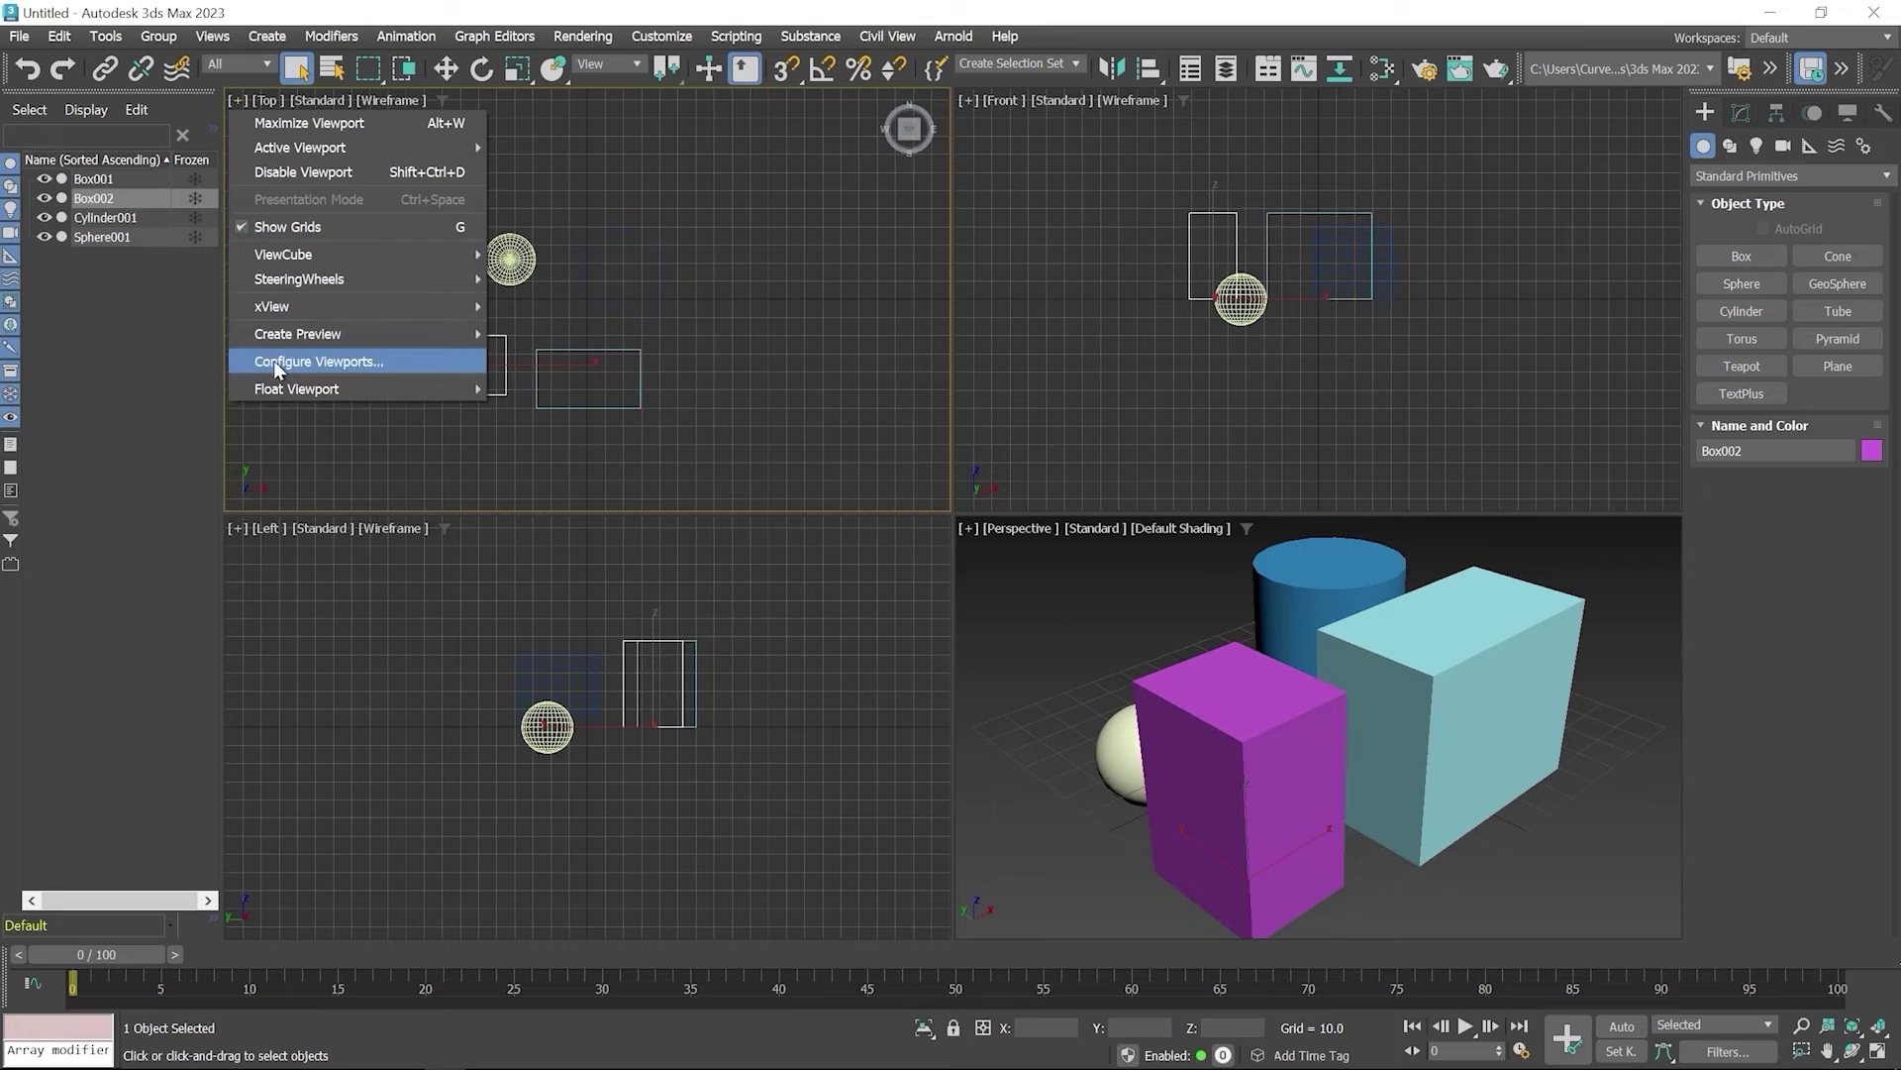
mouse_move(280, 390)
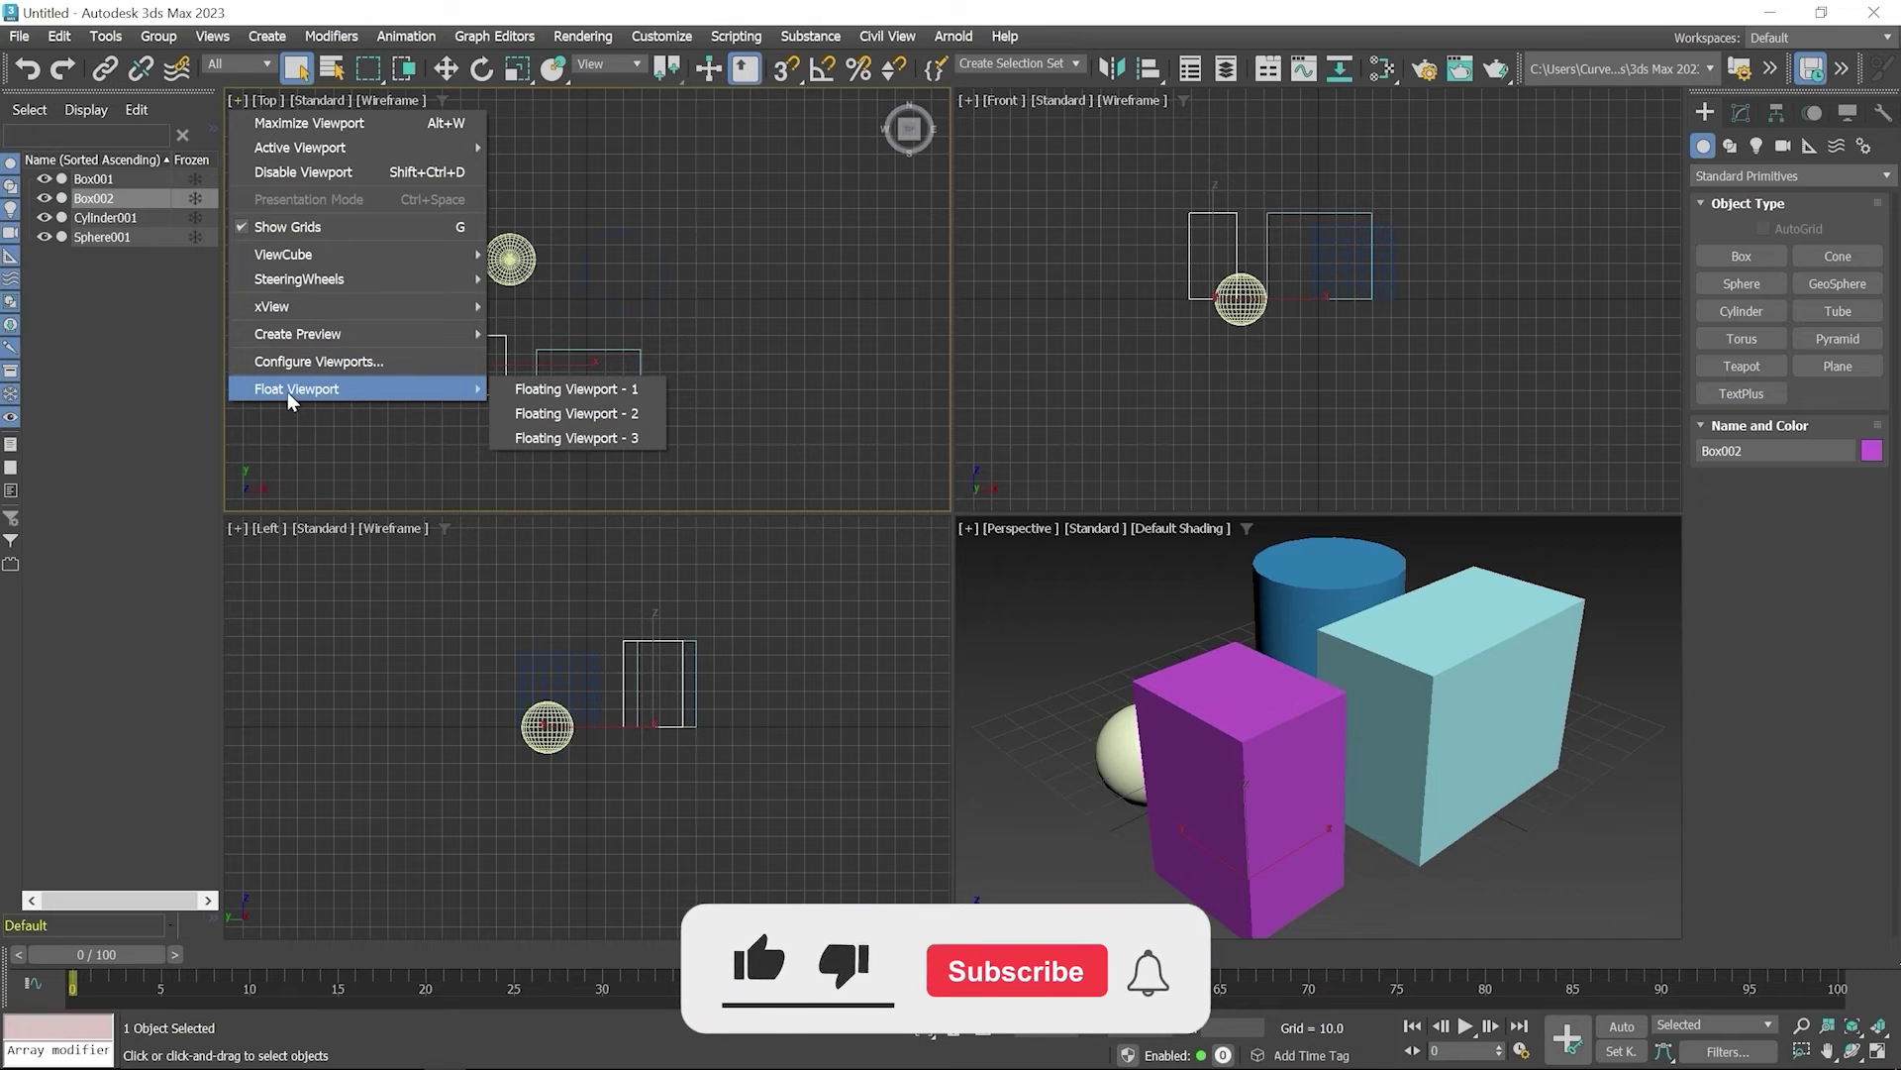
left_click(554, 390)
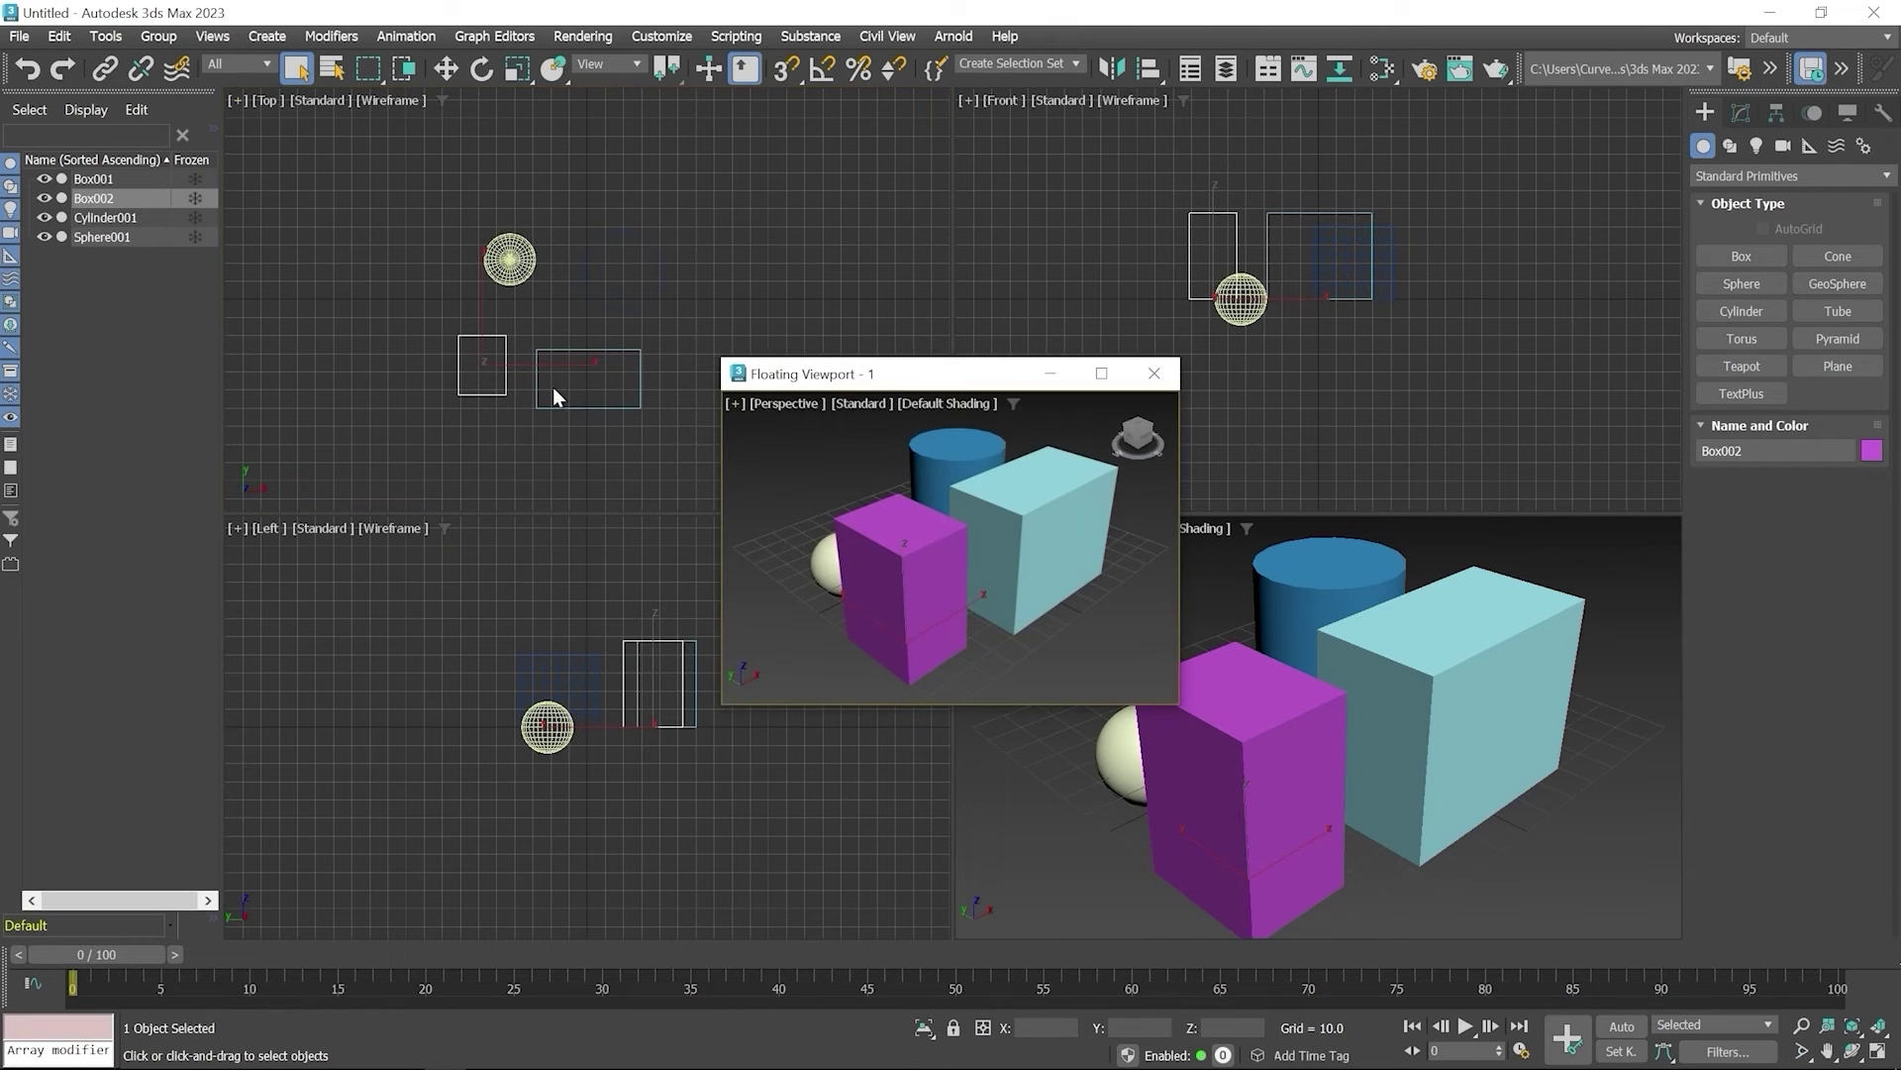
left_click_drag(893, 373, 619, 267)
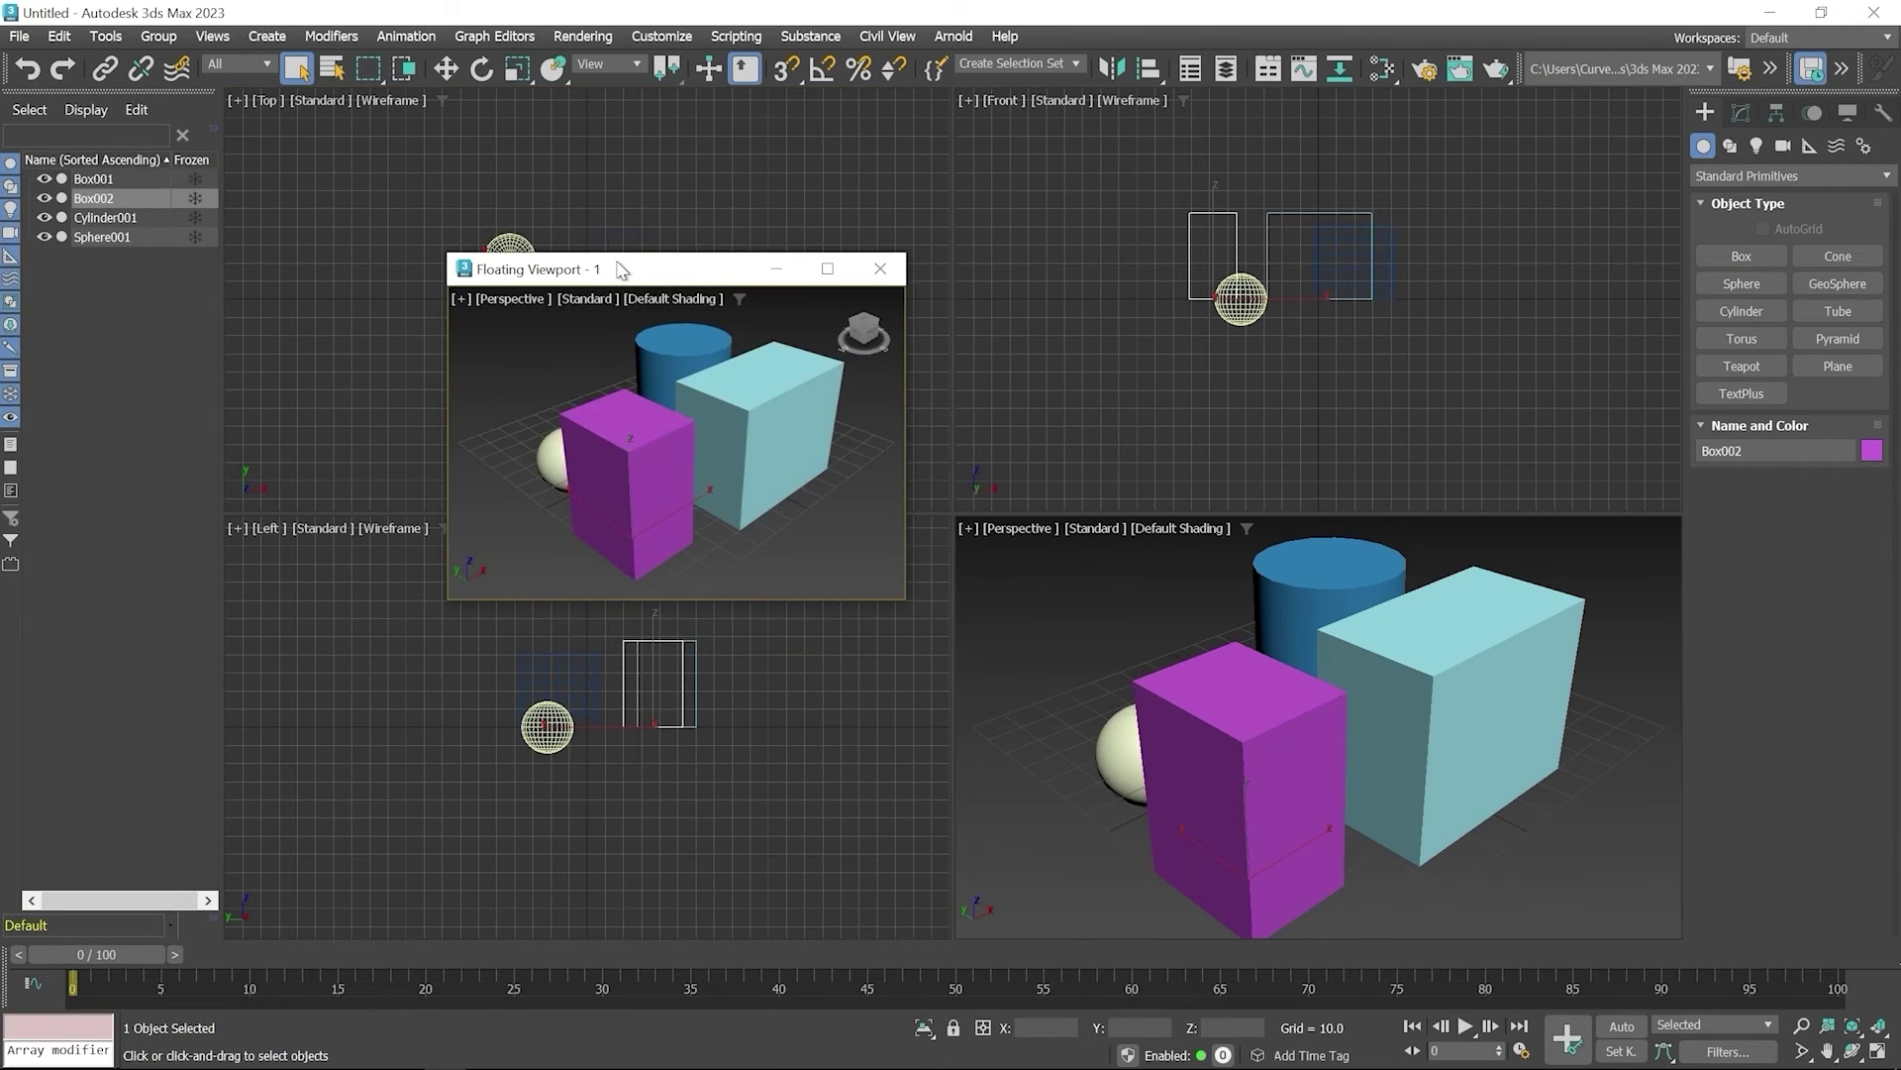
left_click(505, 305)
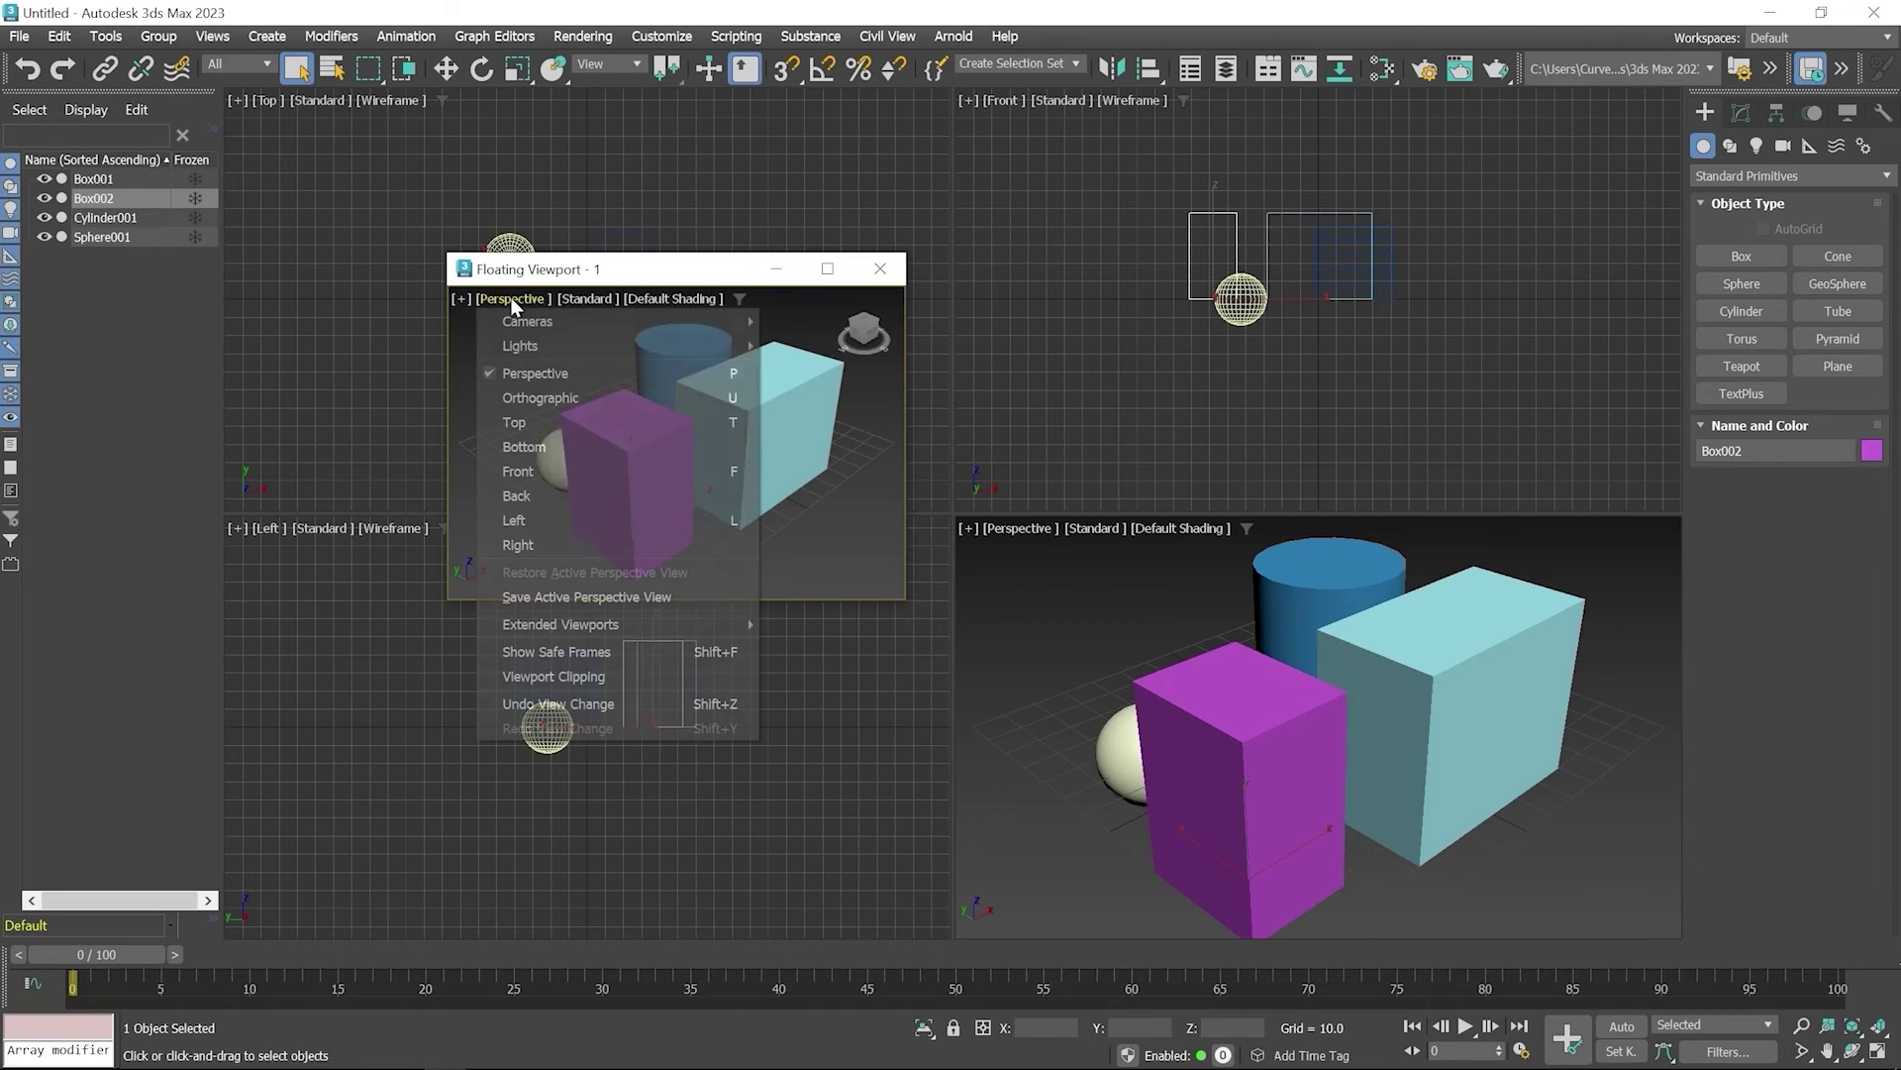
left_click(525, 447)
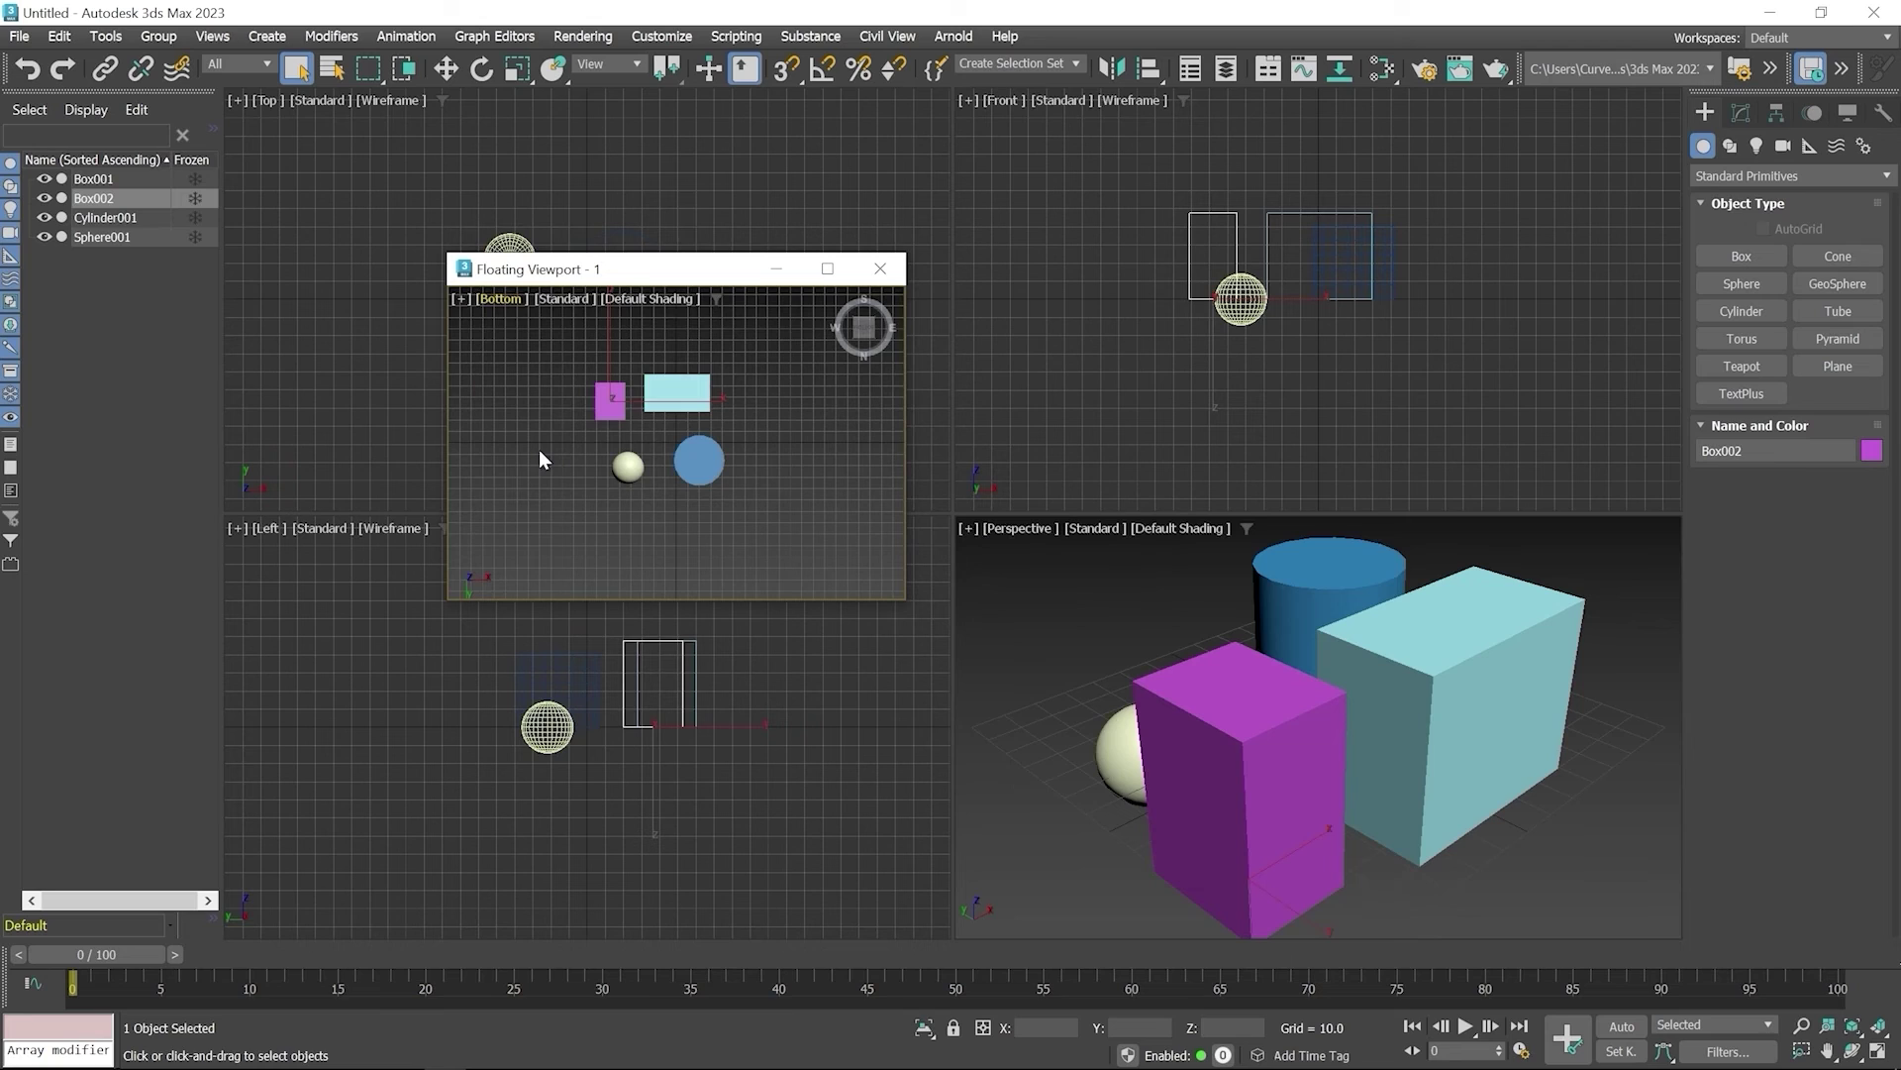